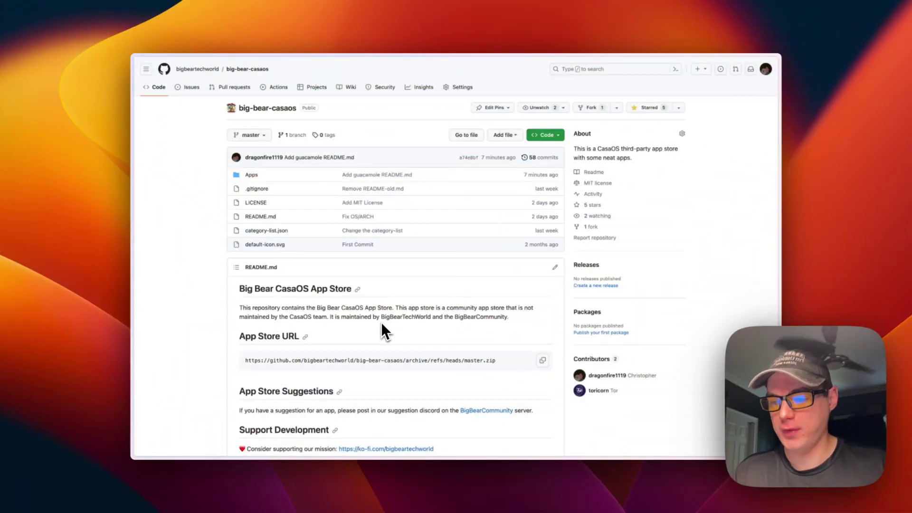
Step: Scroll the big-bear-casaos README to the Apps table and highlight the 'Guacamole' entry
scroll(343, 310, down, 2)
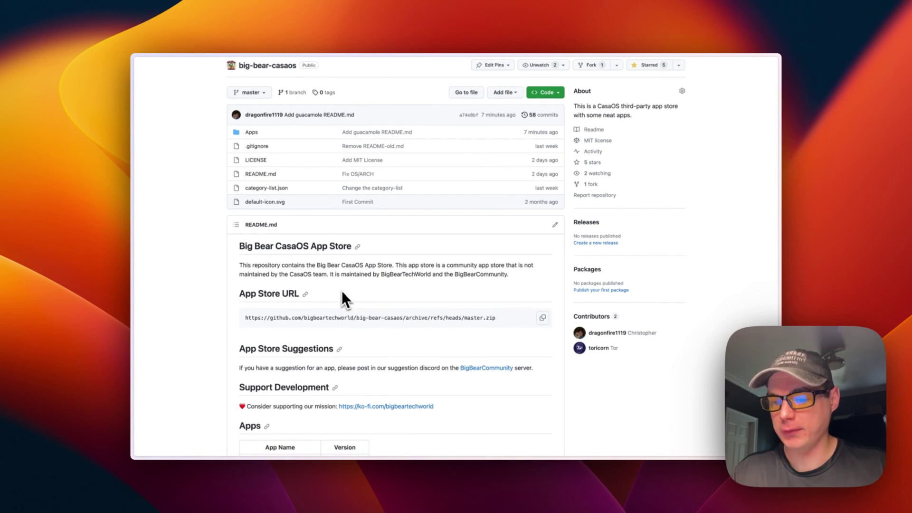
scroll(411, 291, down, 5)
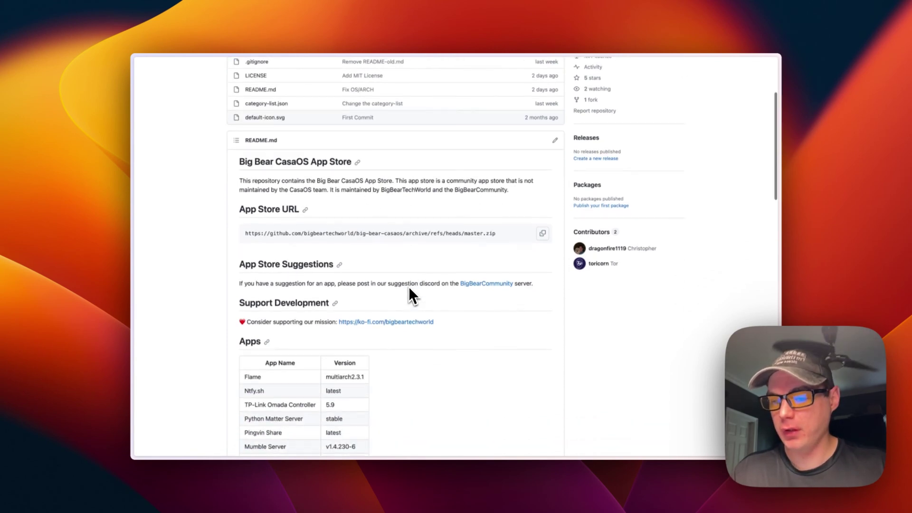
scroll(404, 300, up, 5)
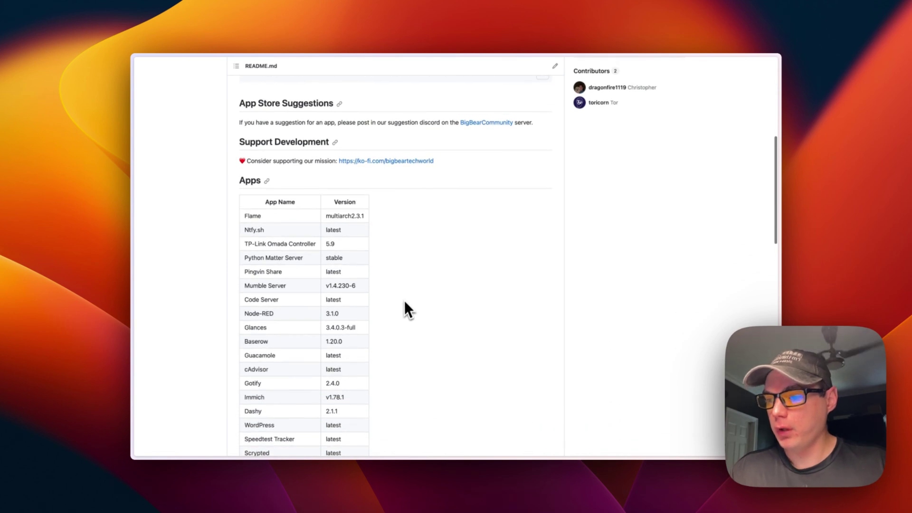
scroll(401, 315, down, 7)
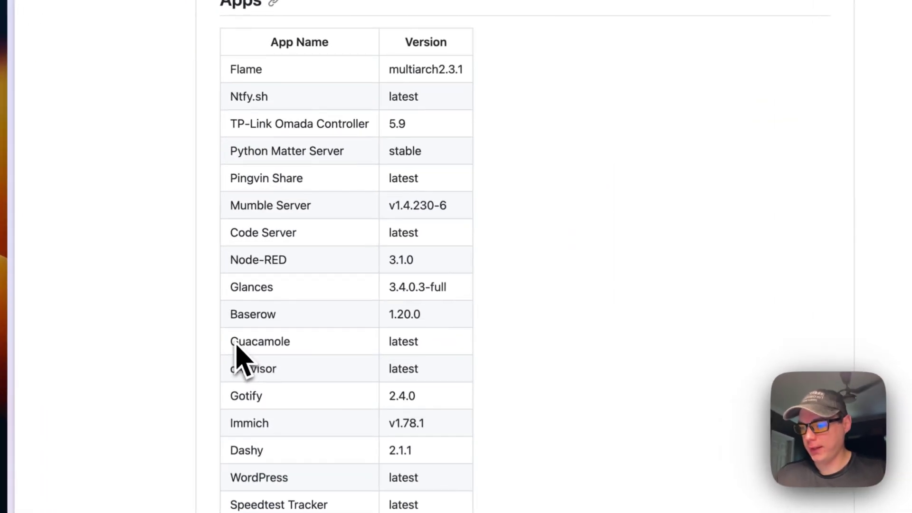
double_click(250, 288)
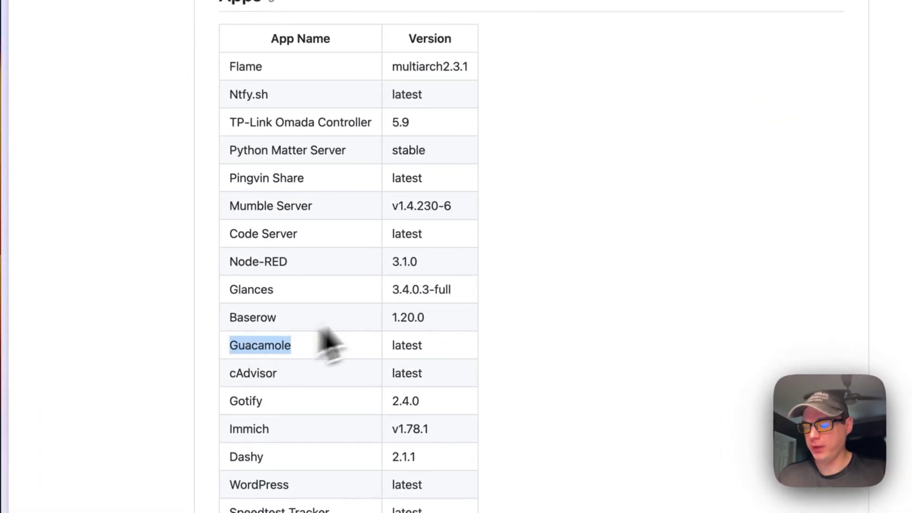
scroll(409, 328, up, 15)
scroll(403, 323, down, 2)
Step: Go into the Apps directory and open the guacamole folder
click(237, 172)
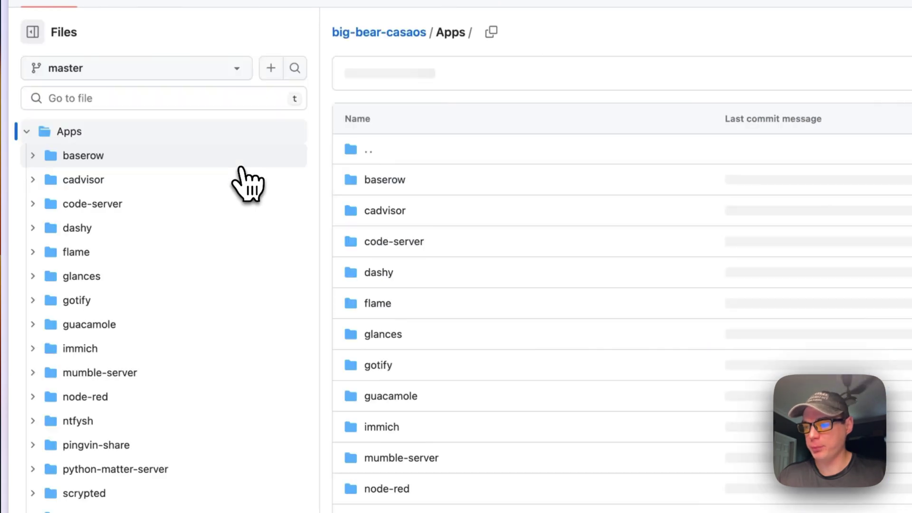
scroll(390, 300, down, 3)
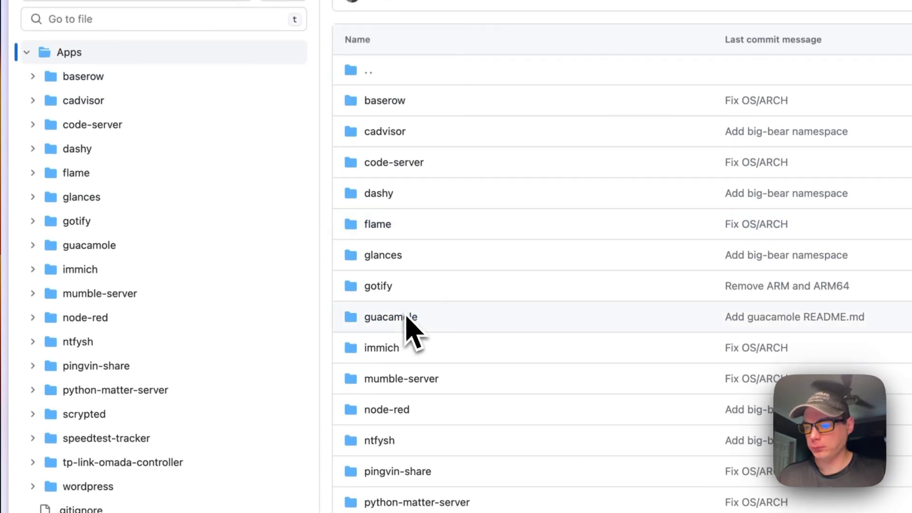
click(391, 318)
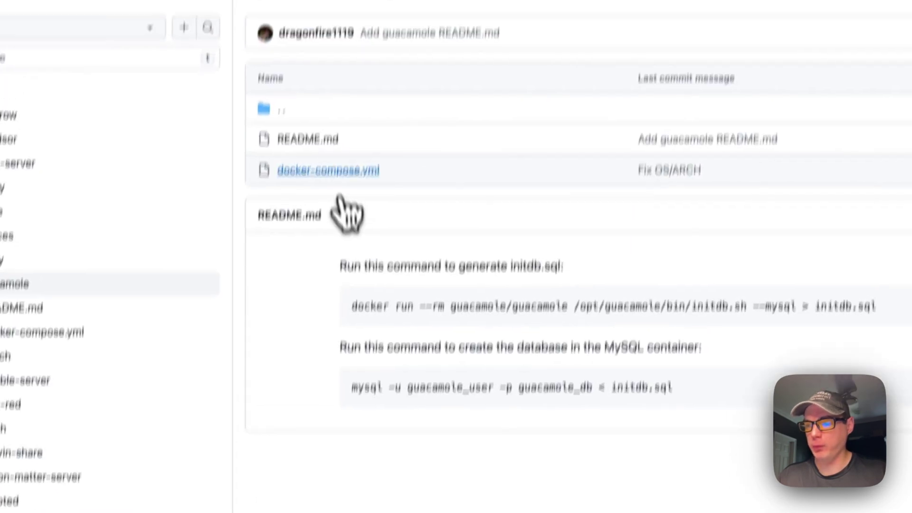
Step: Open docker-compose.yml and highlight the 'name: big-bear-guacamole' and 'services:' lines
click(317, 245)
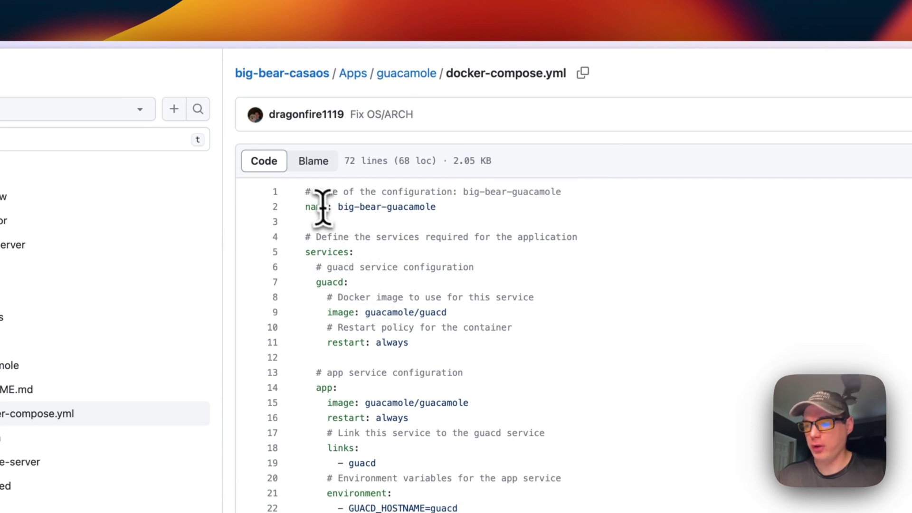
drag(308, 205, 544, 198)
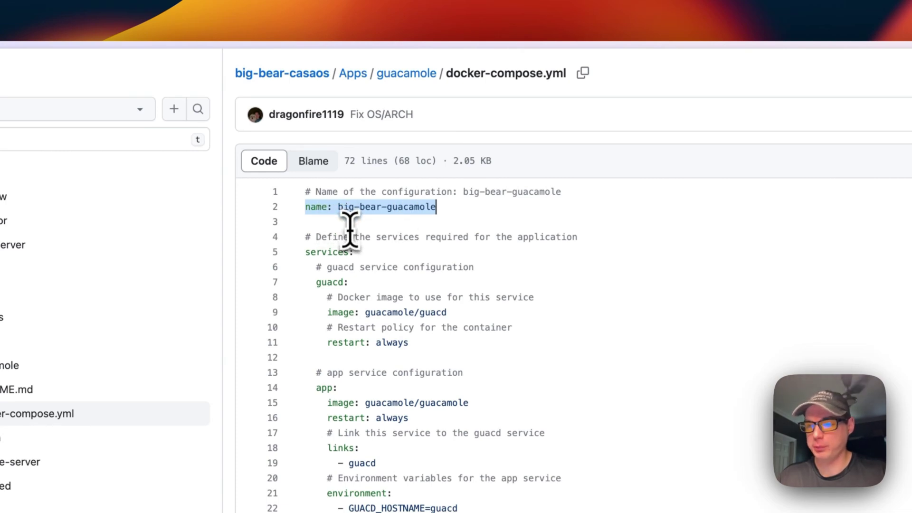
drag(305, 251, 532, 252)
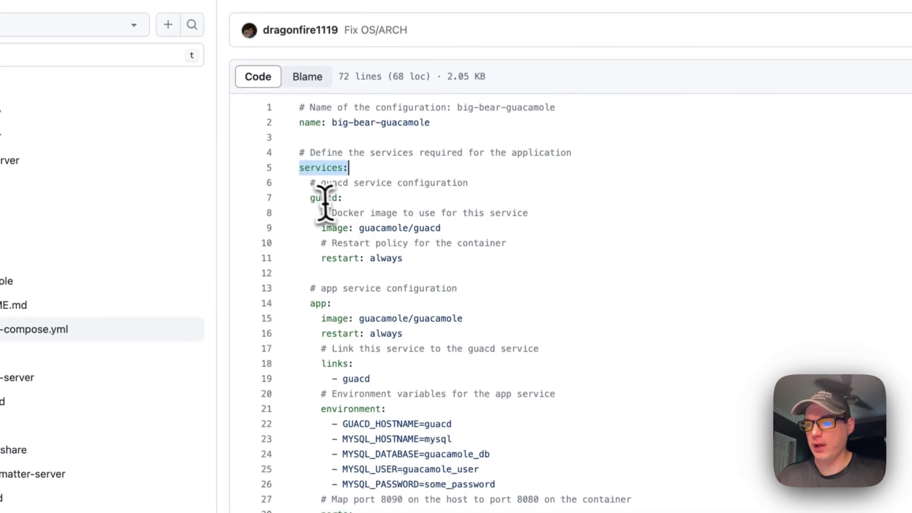
Step: Highlight the guacd service line, its guacamole/guacd image, and the 'restart: always' line
drag(312, 198, 465, 197)
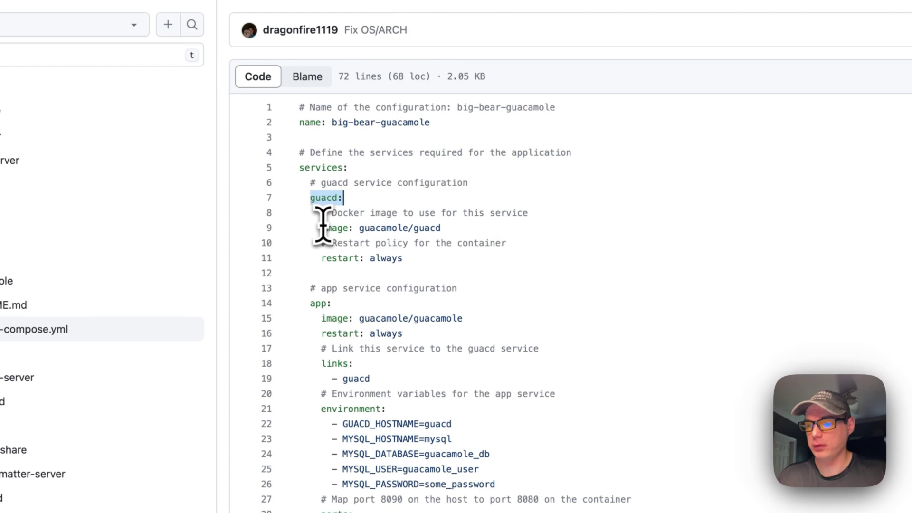
drag(322, 228, 513, 230)
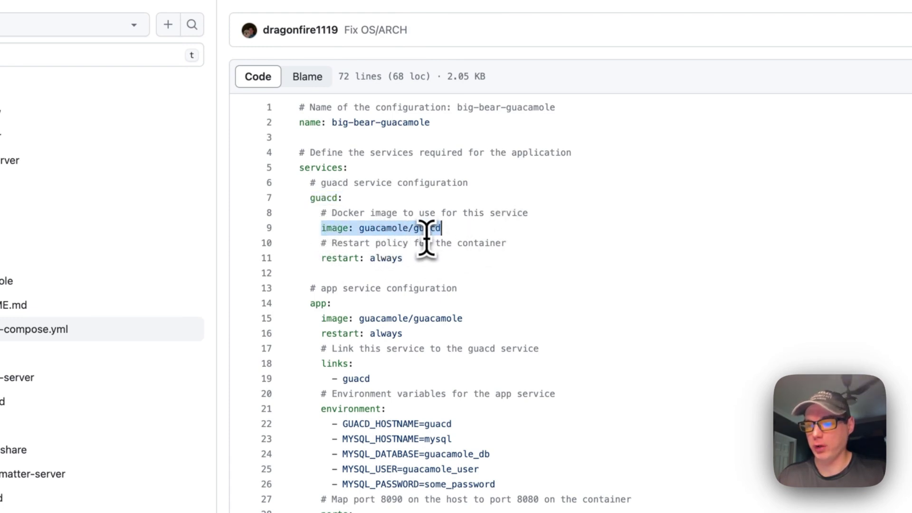
drag(442, 228, 359, 230)
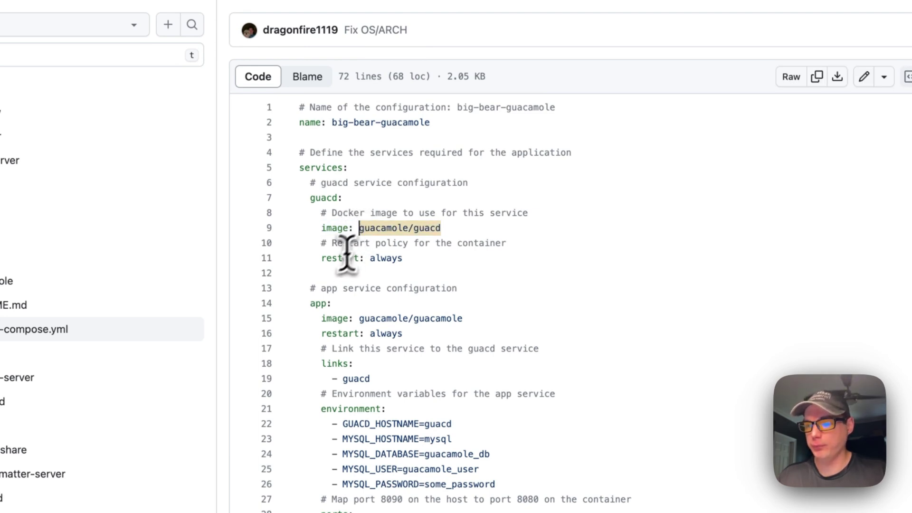
drag(320, 258, 550, 258)
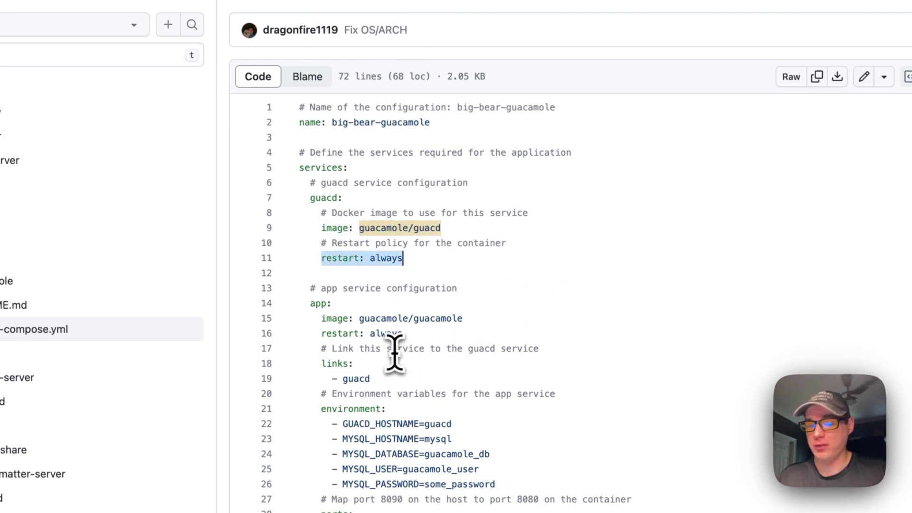
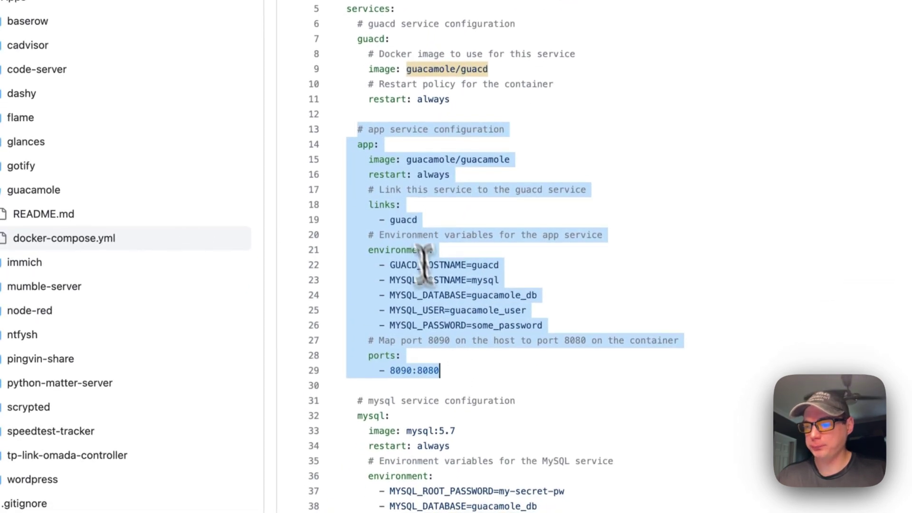
Step: Review the compose file's app service: its guacamole image and its link to guacd
click(364, 144)
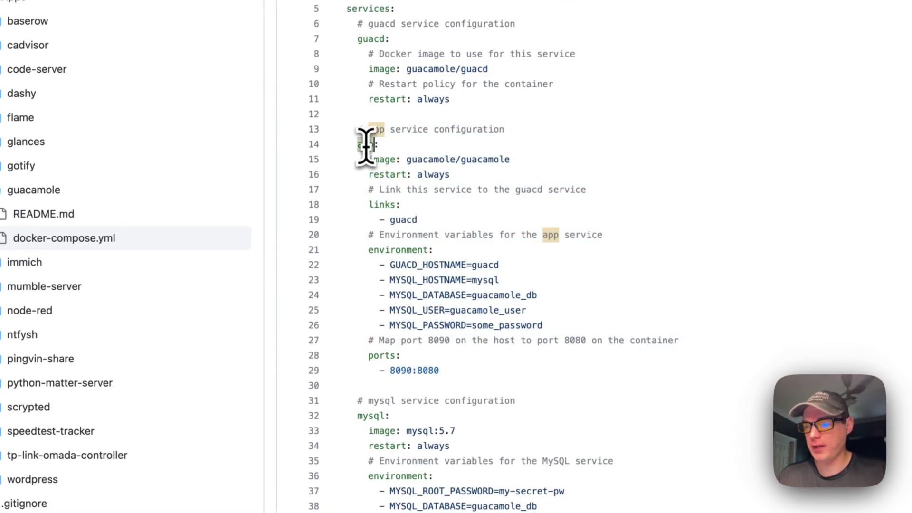
click(357, 9)
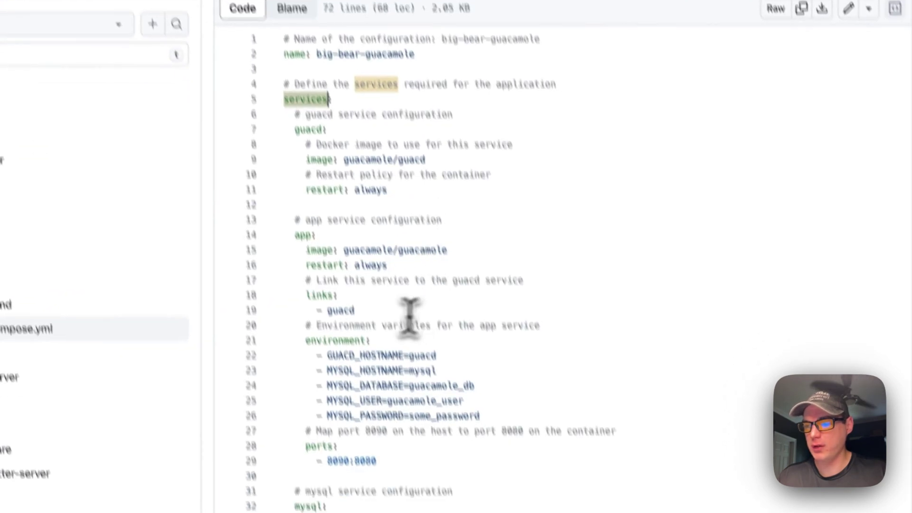
drag(306, 250, 447, 249)
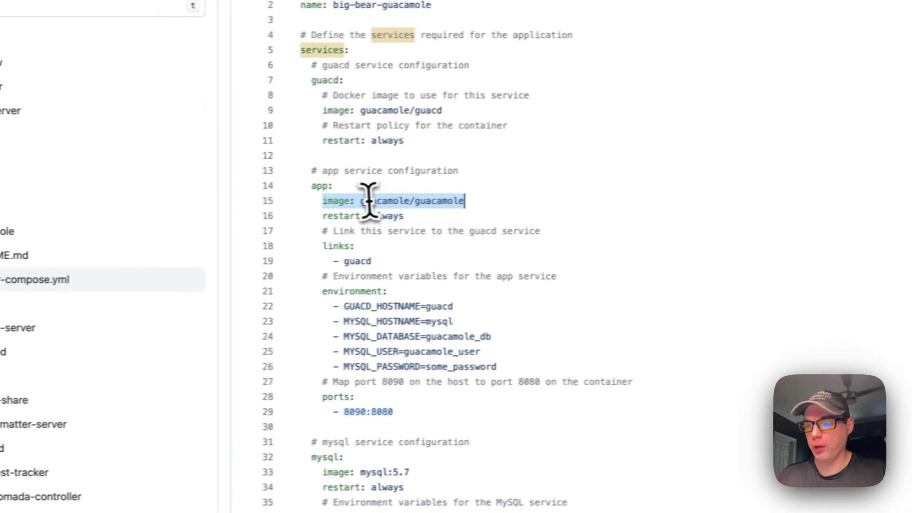
double_click(364, 201)
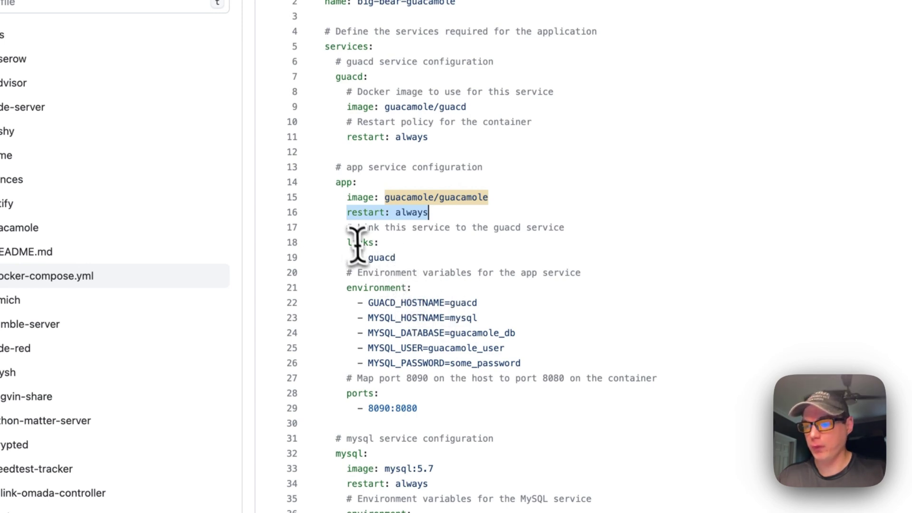
drag(347, 227, 404, 258)
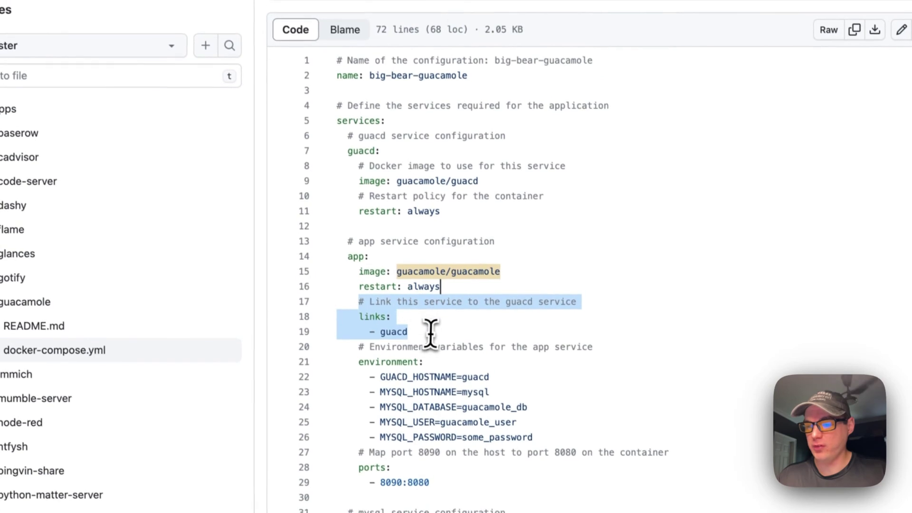
double_click(354, 153)
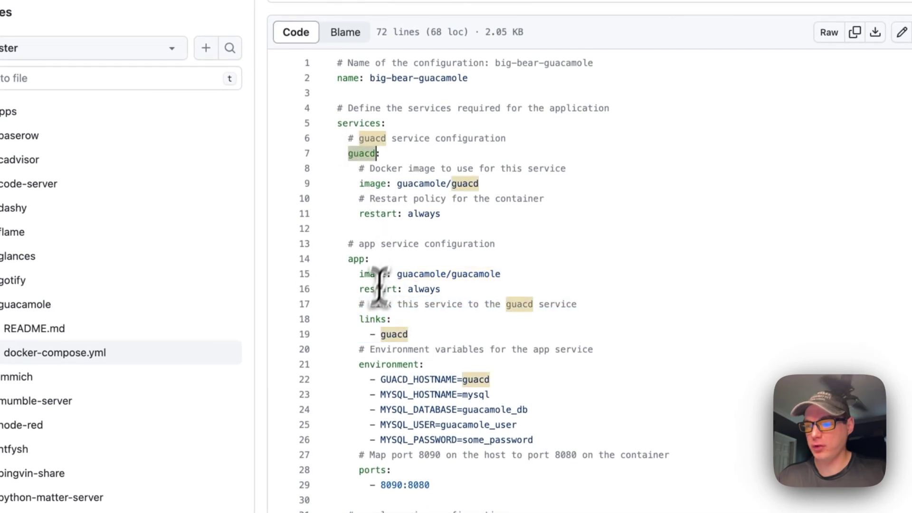
double_click(371, 320)
Step: Examine the app's environment variables: GUACD_HOSTNAME set to guacd and the MySQL connection settings
scroll(372, 328, down, 1)
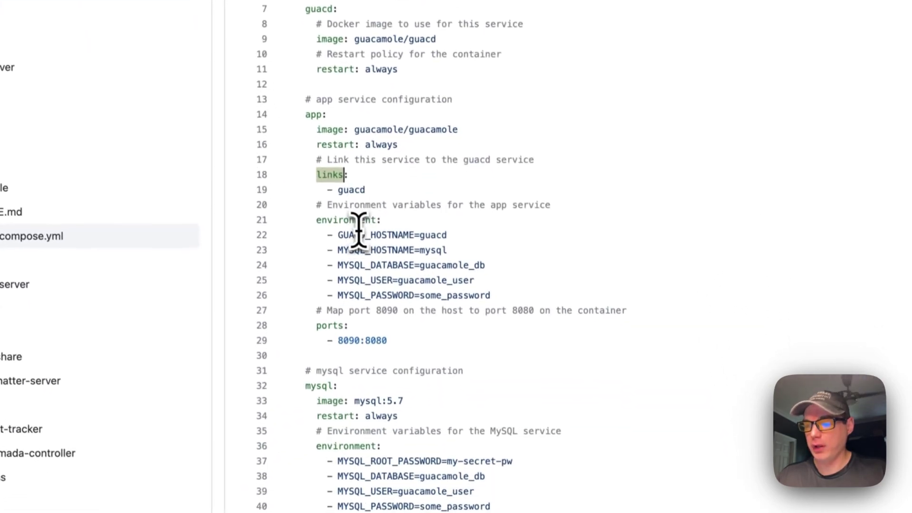
drag(314, 217, 546, 285)
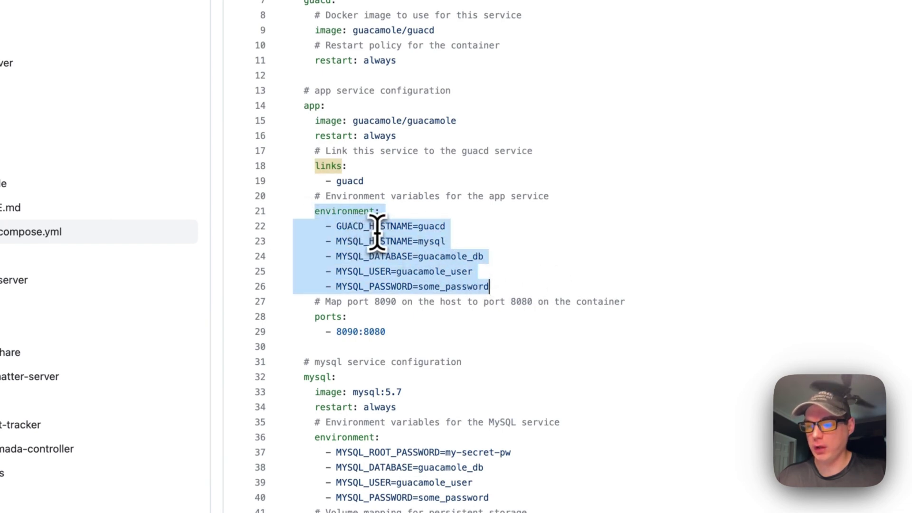
double_click(424, 225)
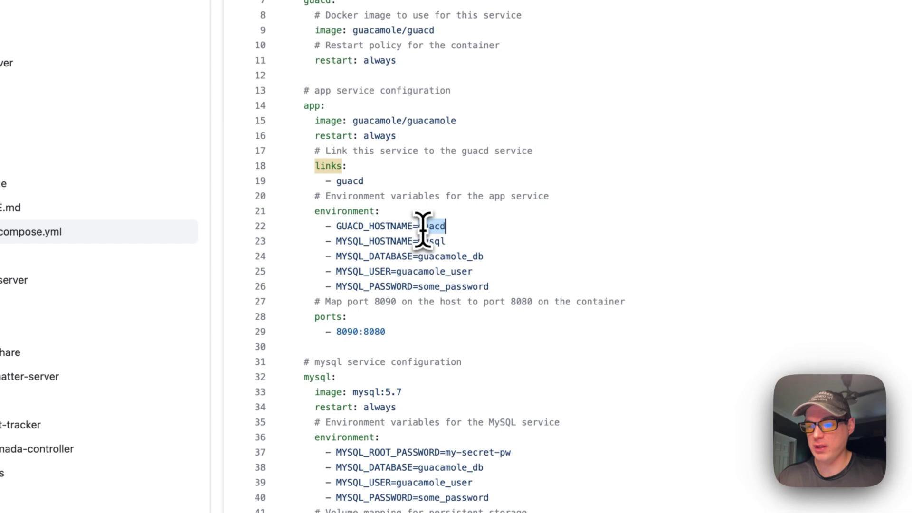
drag(338, 244, 463, 280)
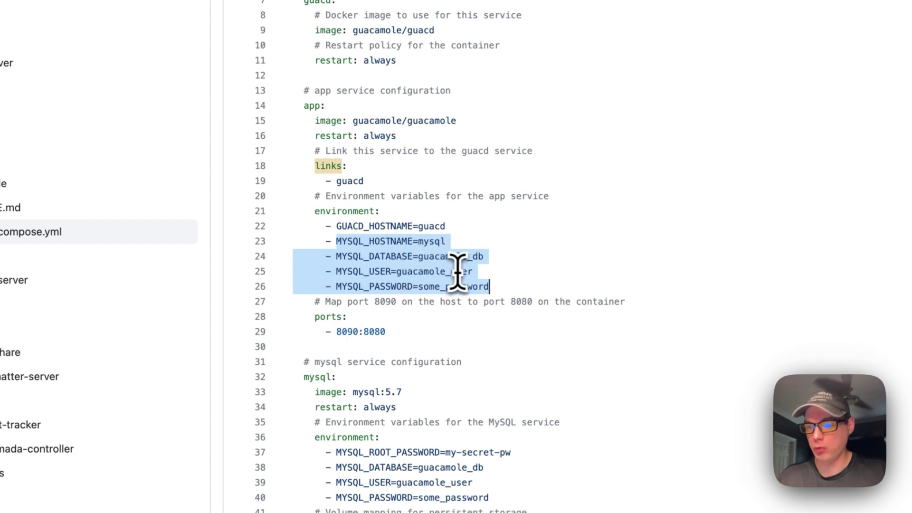
click(430, 313)
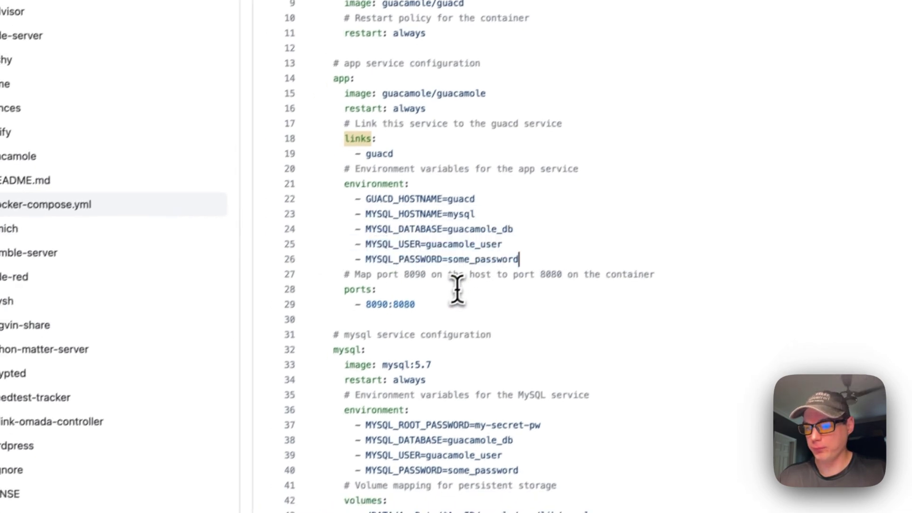
Step: Point out the app's 8090:8080 port mapping, with host port 8090
scroll(472, 275, down, 1)
drag(359, 237, 436, 262)
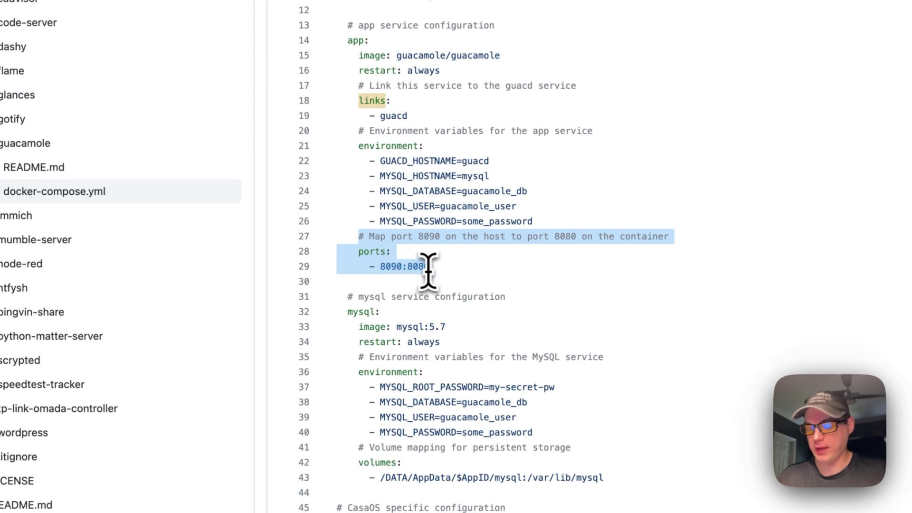
click(403, 267)
Step: Review the mysql service's mysql:5.7 image and its restart policy
scroll(390, 269, down, 3)
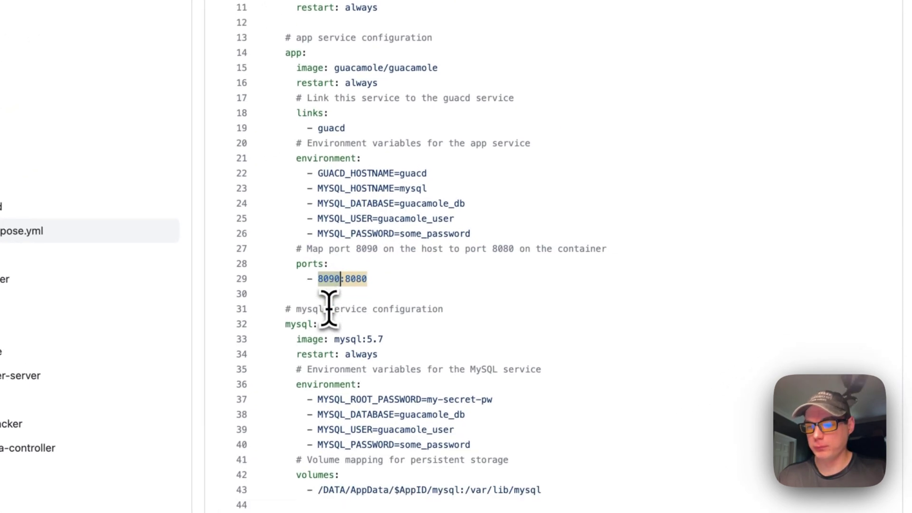
drag(284, 182, 532, 362)
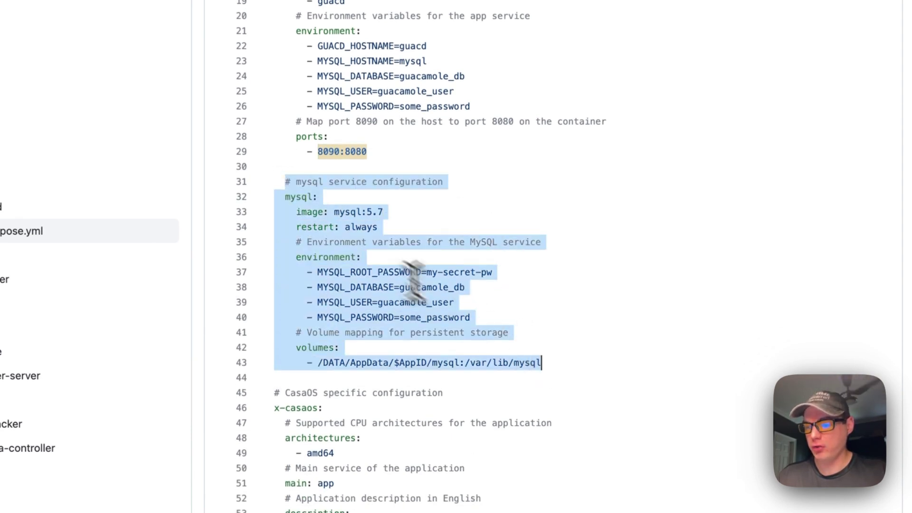
click(308, 198)
scroll(305, 198, up, 8)
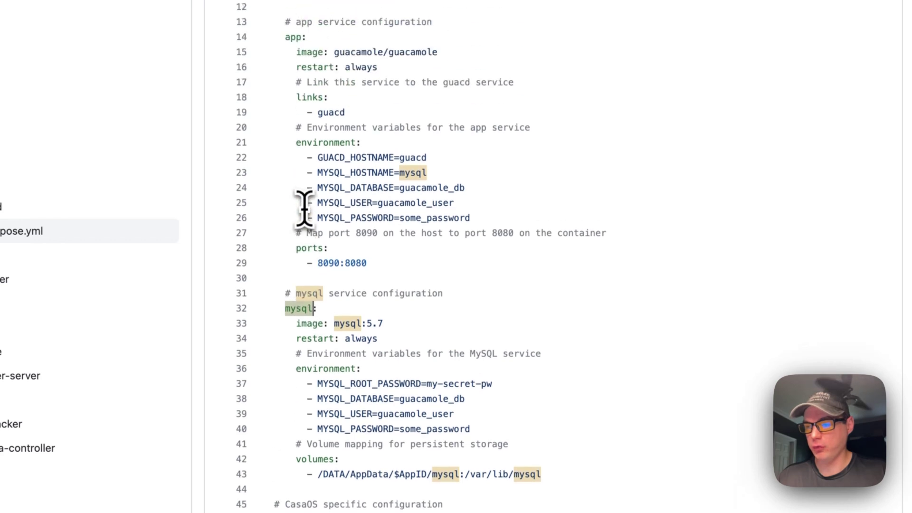
click(297, 148)
scroll(297, 152, down, 9)
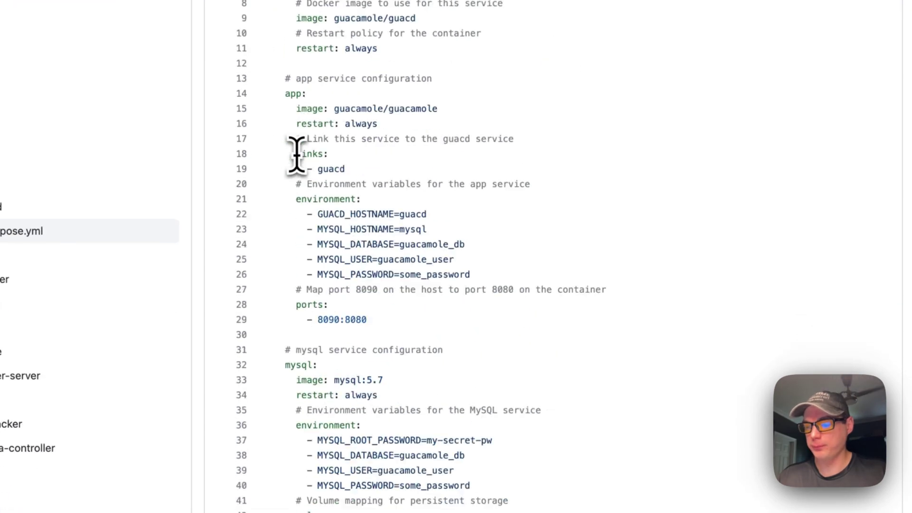
drag(297, 162, 485, 163)
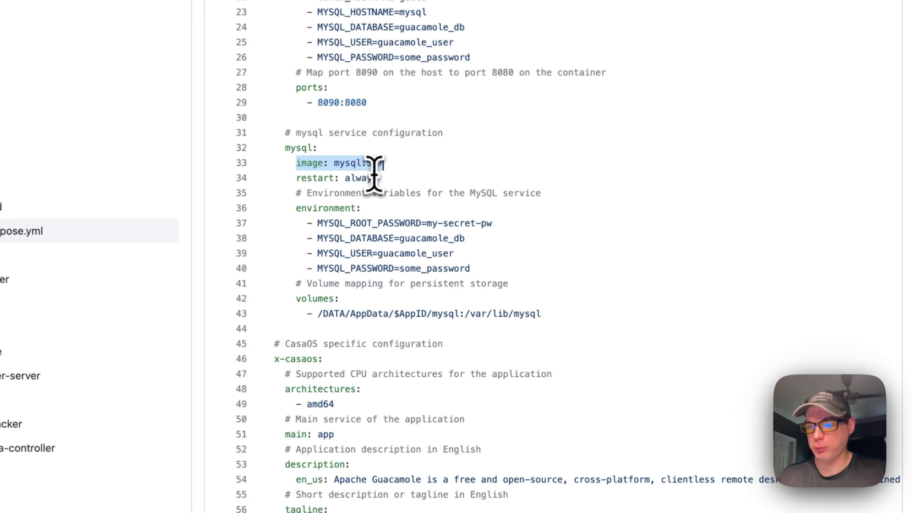
drag(297, 179, 442, 181)
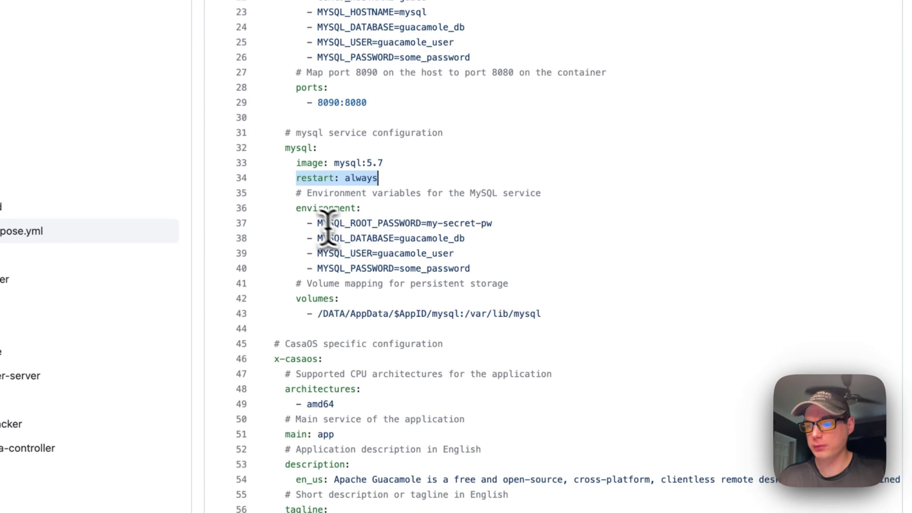
Step: Compare the MySQL environment variables with the app's MySQL variables on lines 23–26
drag(296, 209, 486, 266)
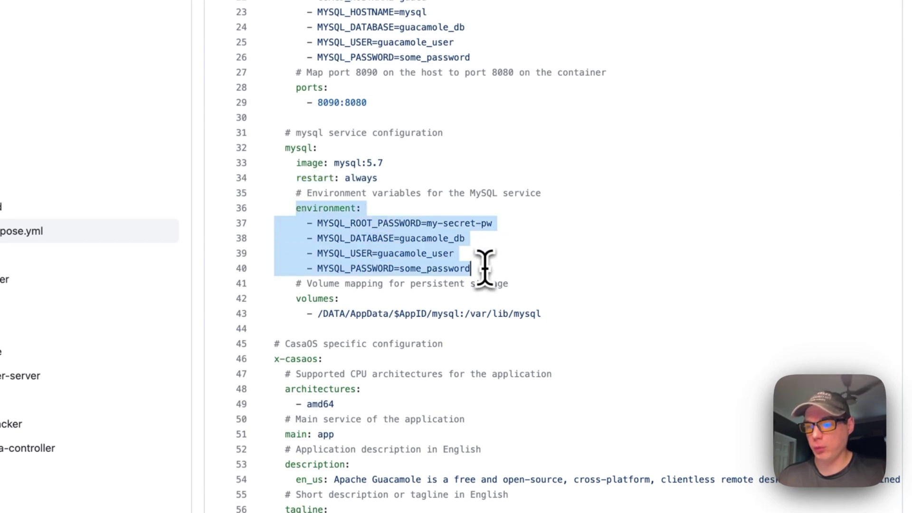
double_click(361, 224)
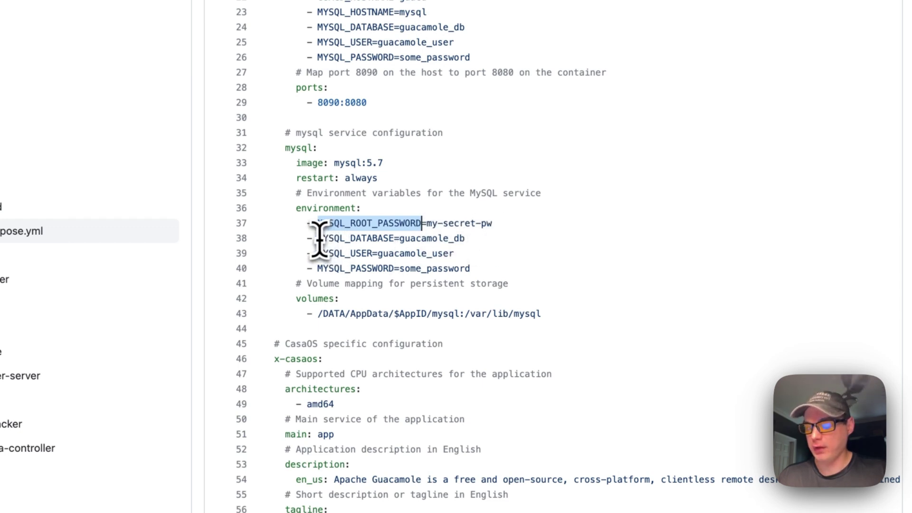
drag(319, 239, 396, 239)
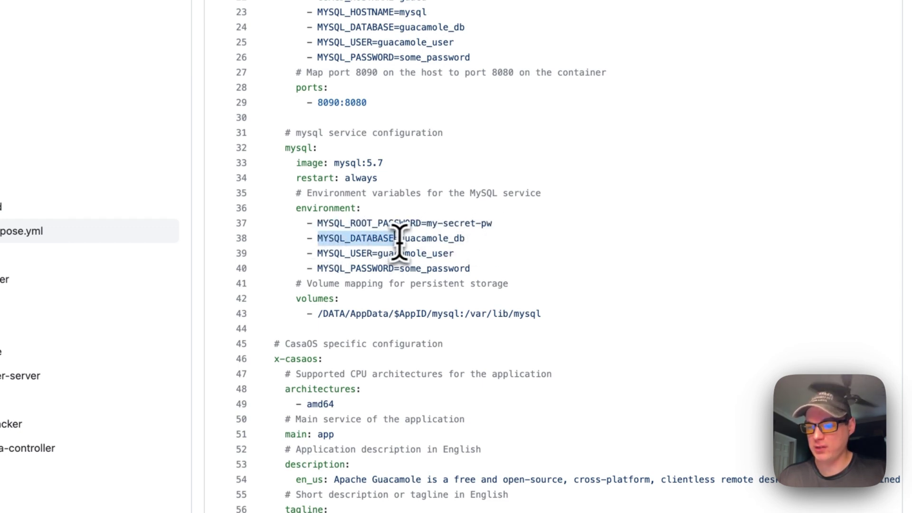
double_click(329, 254)
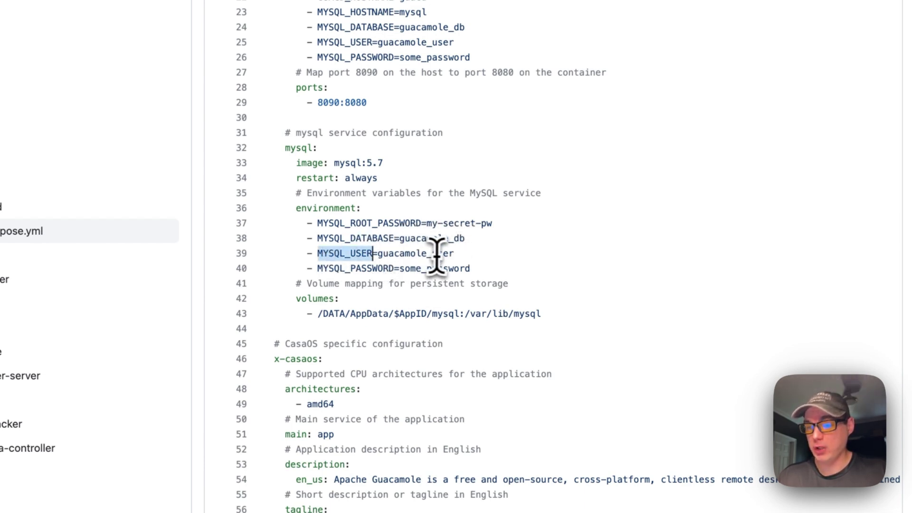
double_click(335, 270)
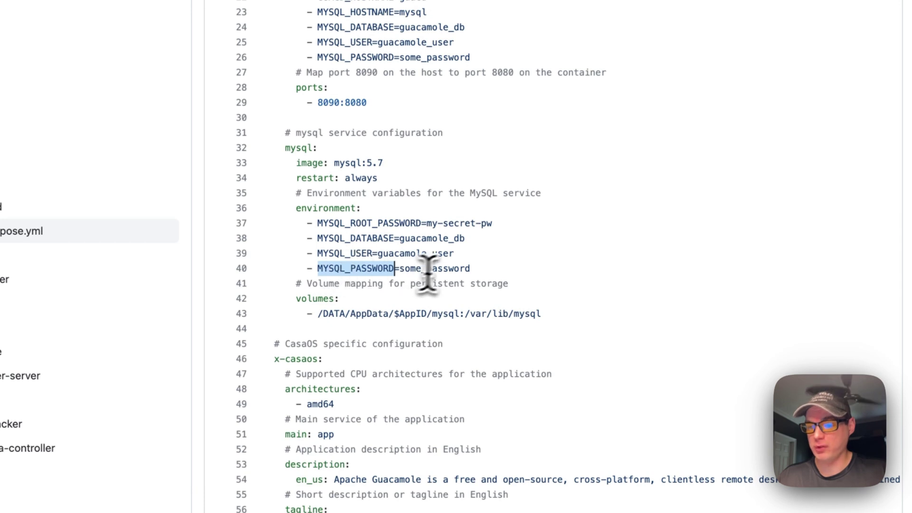
scroll(456, 292, up, 5)
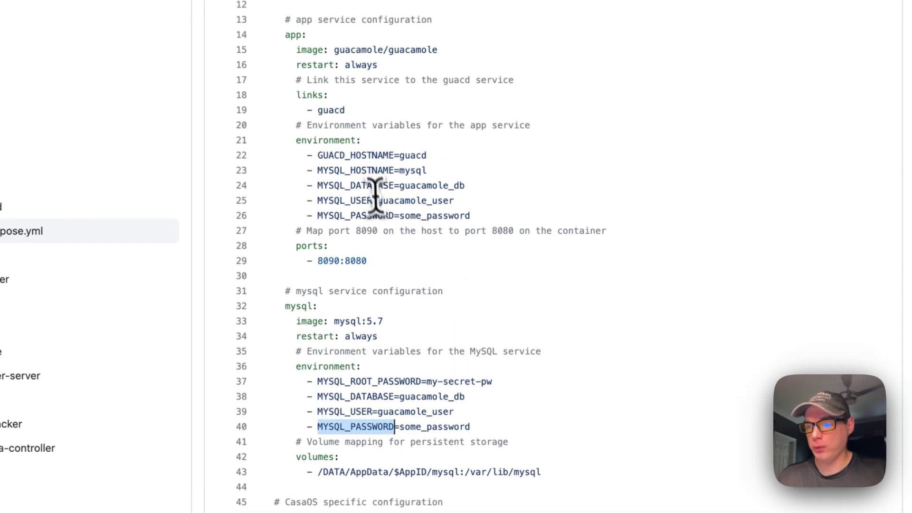
key(Right)
drag(317, 171, 476, 209)
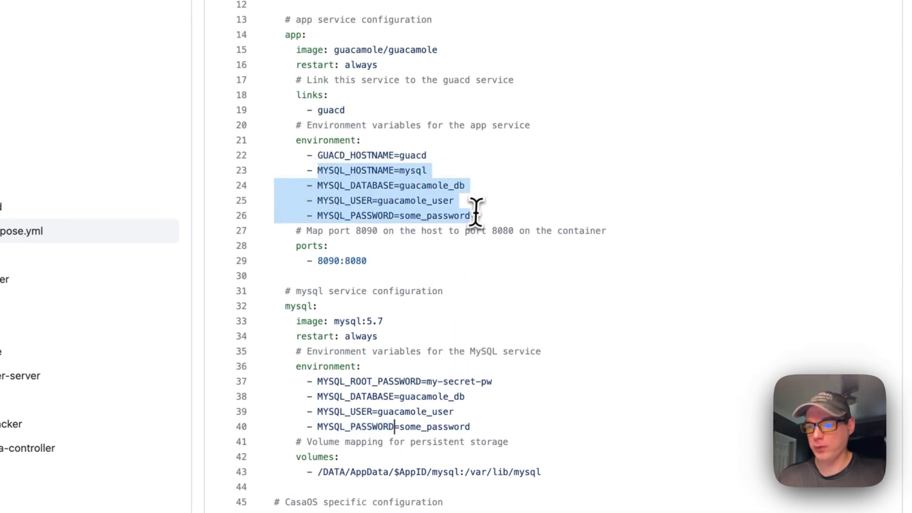
Step: Inspect the mysql volume mapping: the AppID host folder and container path /var/lib/mysql
scroll(368, 230, down, 4)
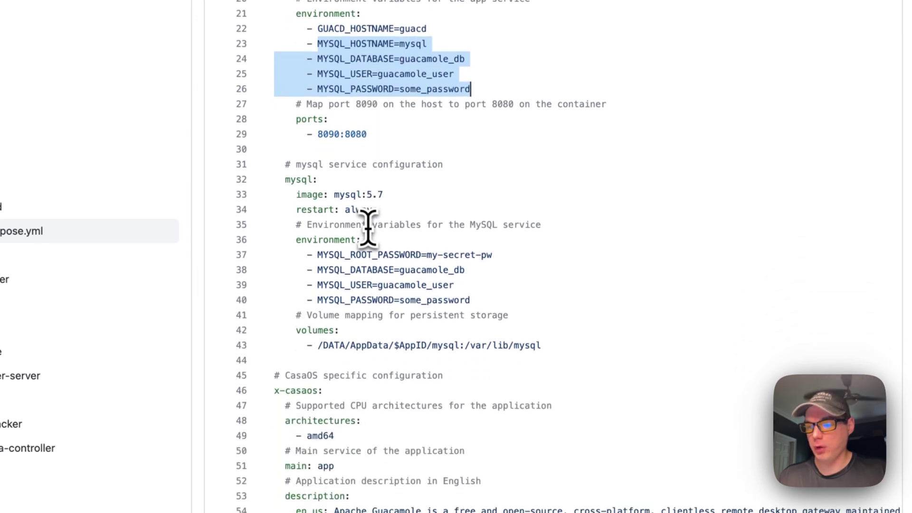
scroll(409, 257, down, 5)
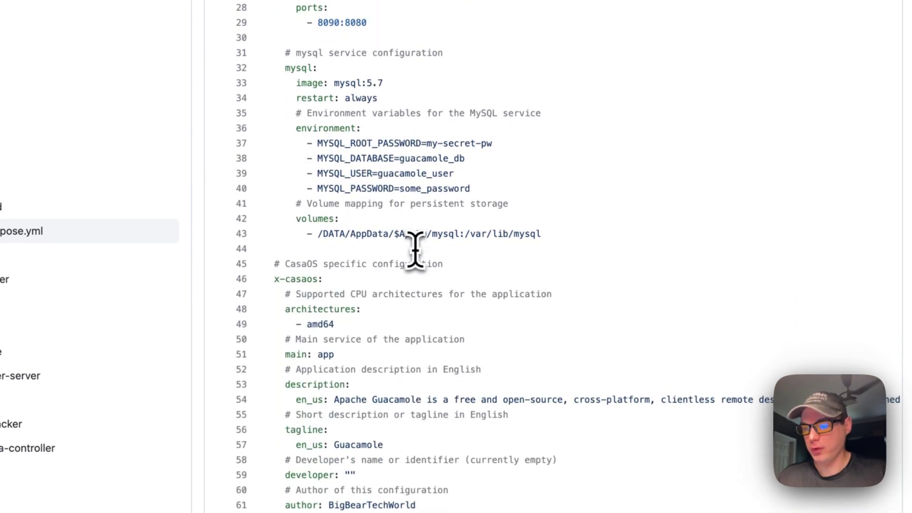
drag(297, 188, 576, 206)
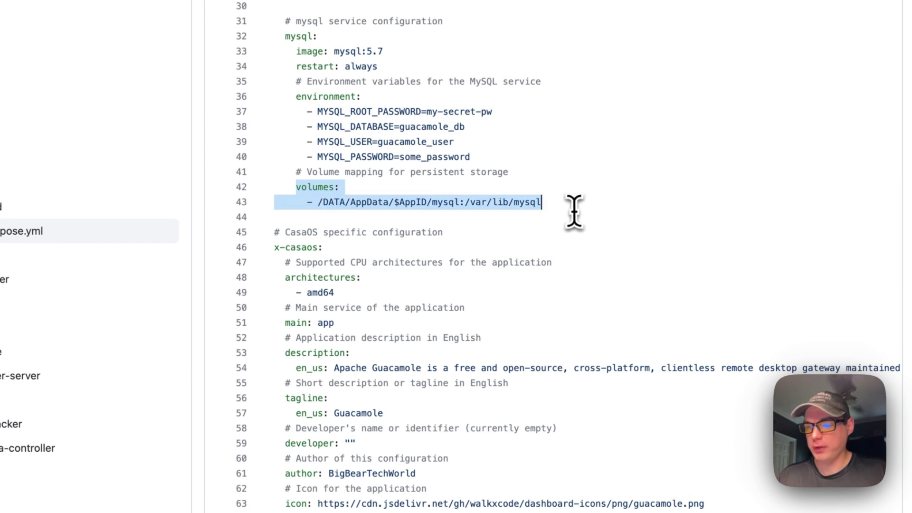
double_click(405, 202)
triple_click(405, 201)
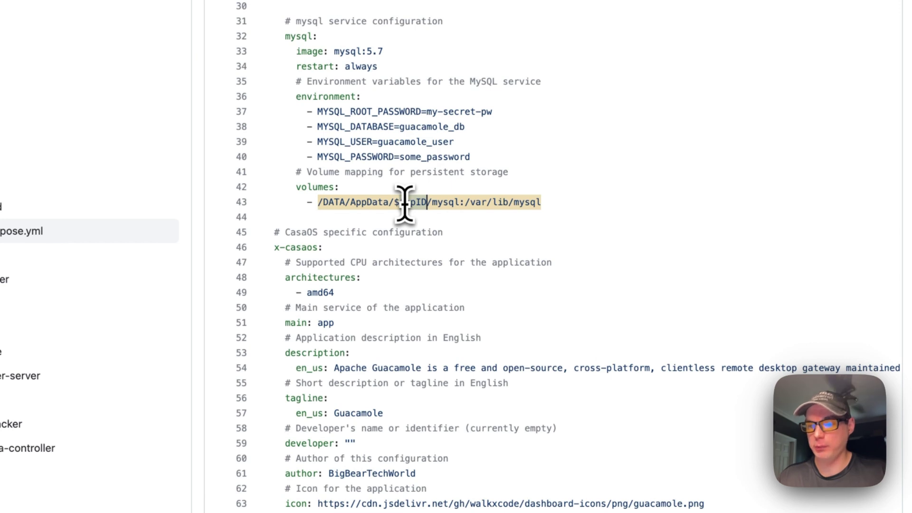
scroll(405, 202, up, 15)
click(542, 232)
scroll(385, 231, down, 10)
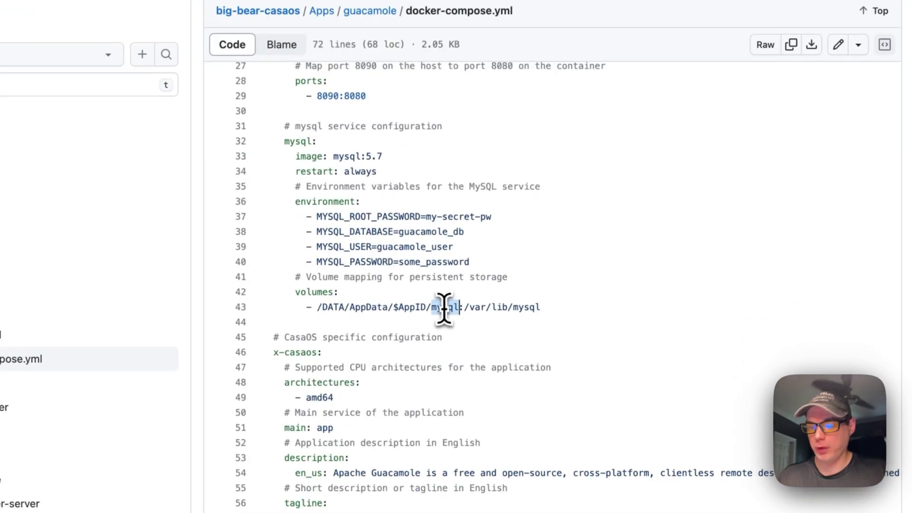
triple_click(445, 308)
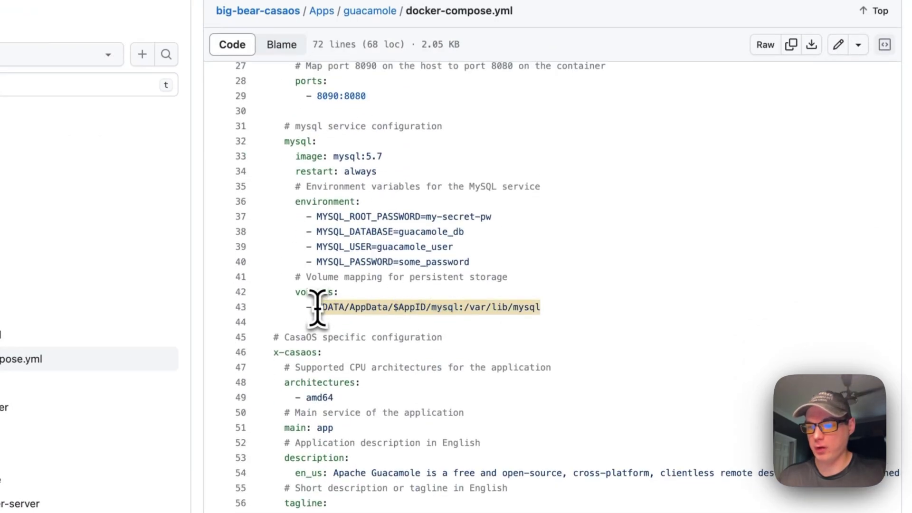
drag(317, 308, 443, 309)
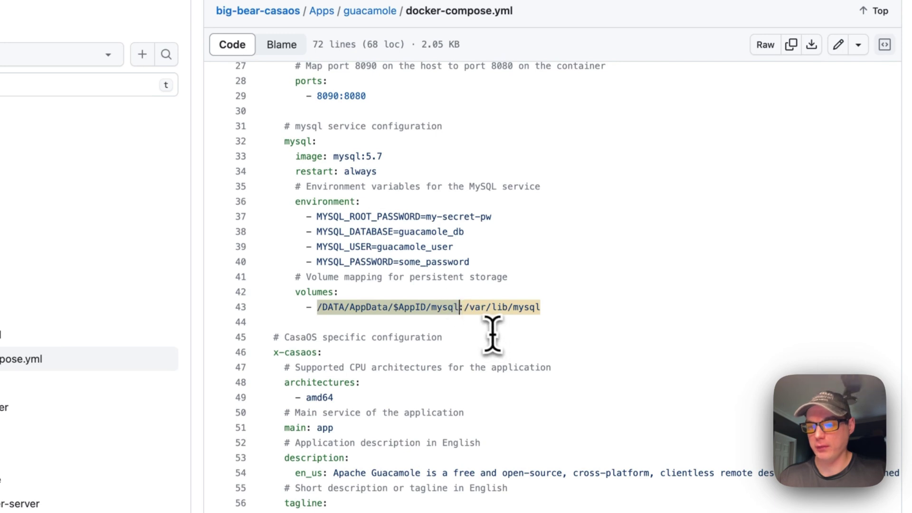
click(460, 308)
drag(504, 308, 638, 311)
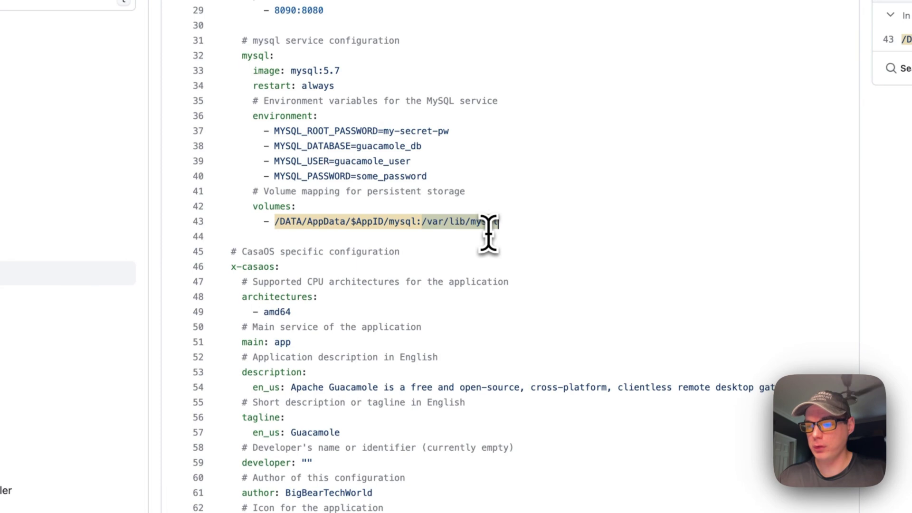
Step: Walk through the CasaOS-specific block: architectures and the main service pointing to app
drag(231, 251, 356, 398)
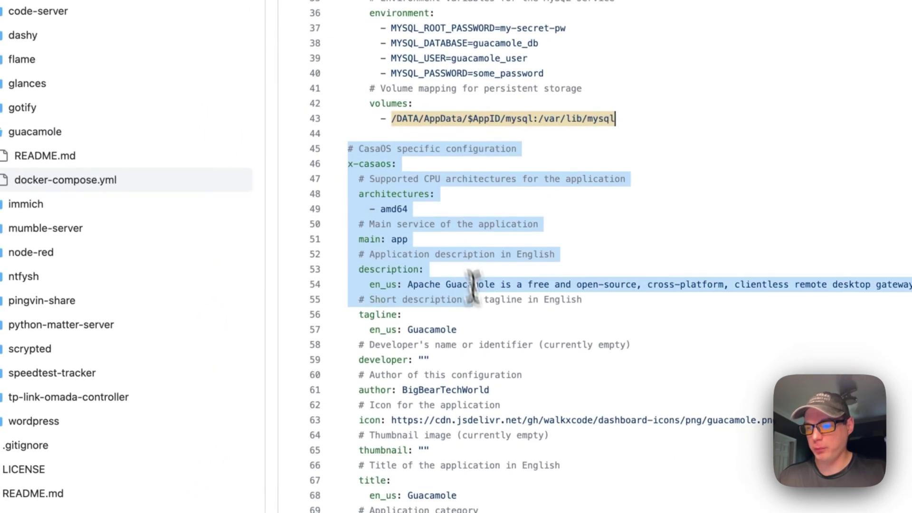
drag(473, 287, 485, 512)
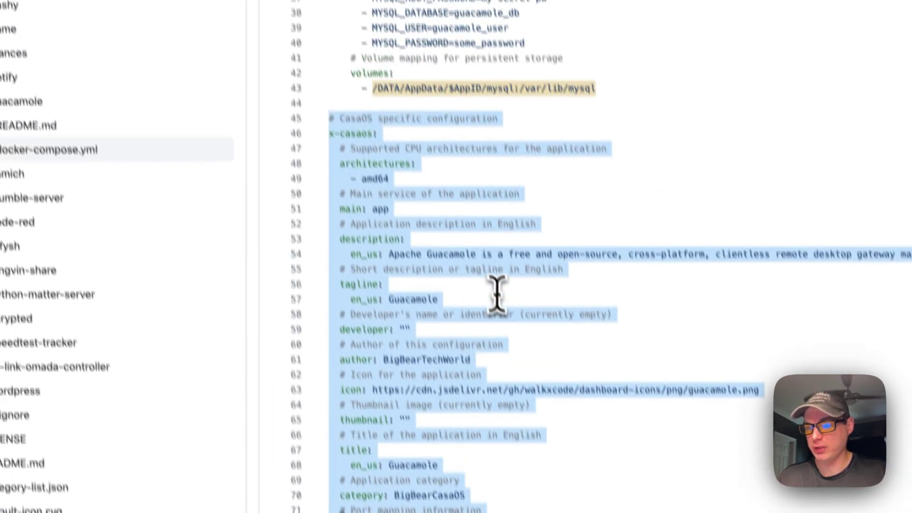
double_click(359, 166)
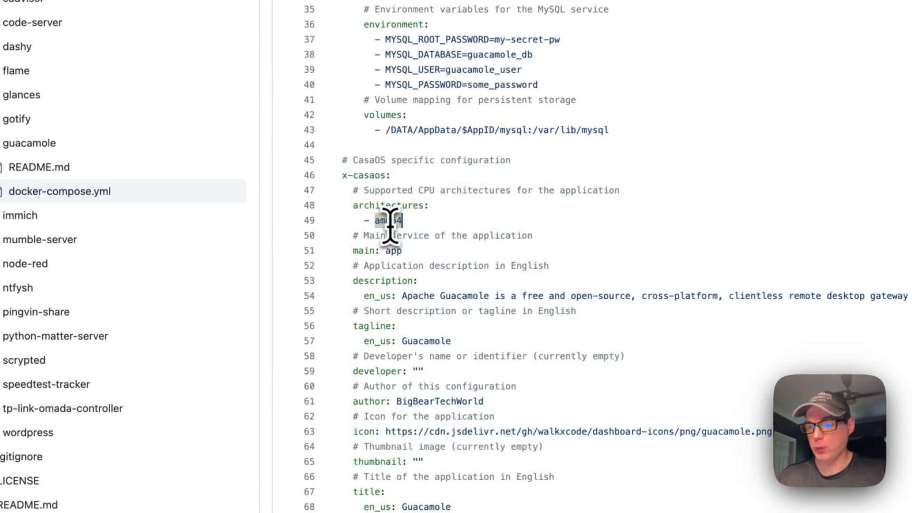
drag(353, 236, 384, 248)
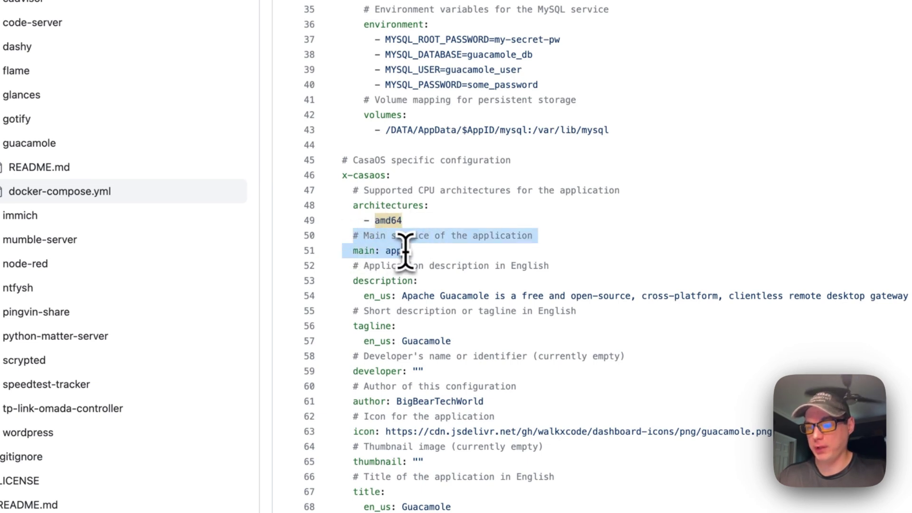
click(360, 255)
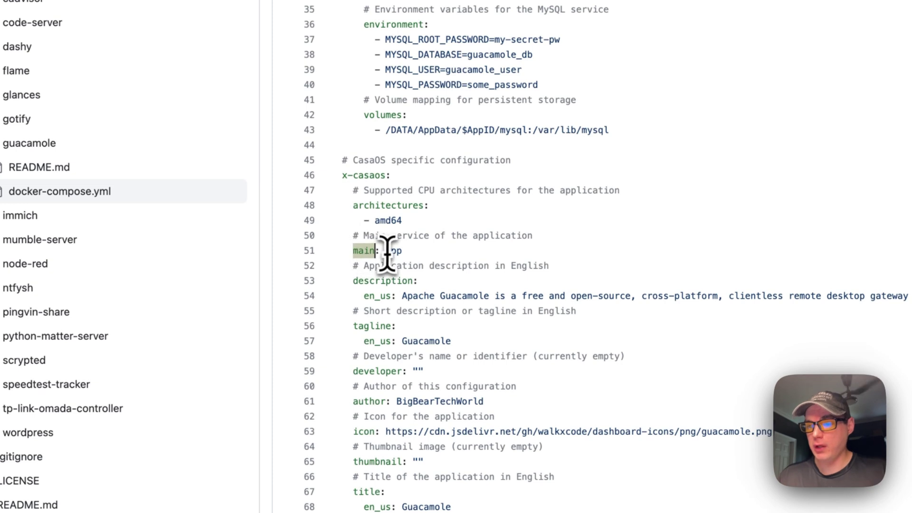
scroll(370, 250, up, 10)
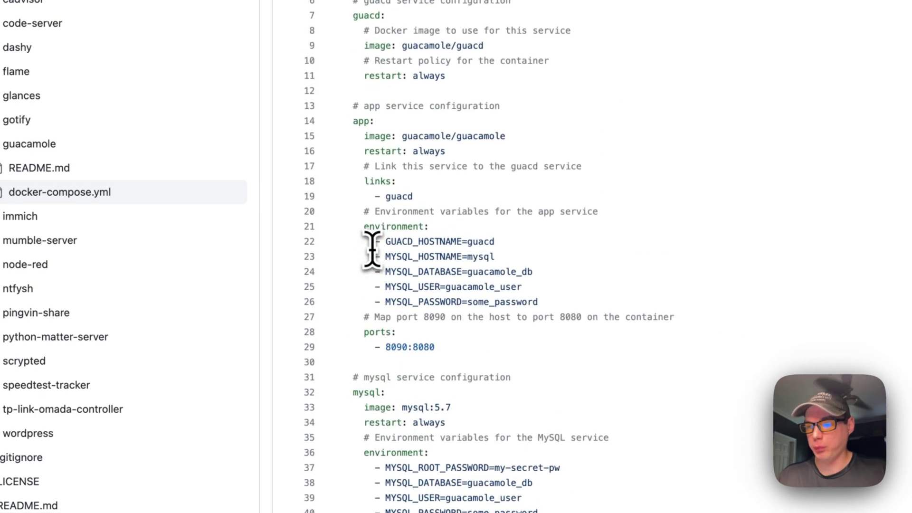
click(360, 147)
scroll(376, 257, down, 12)
Step: Review the description, tagline, empty thumbnail, title Guacamole and port_map 8090 settings
drag(342, 191, 380, 241)
scroll(366, 233, down, 2)
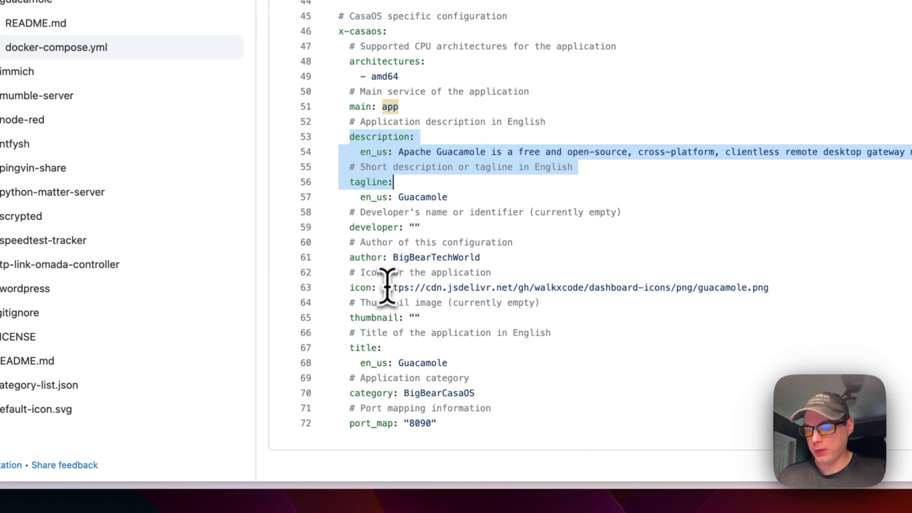
drag(351, 318, 420, 317)
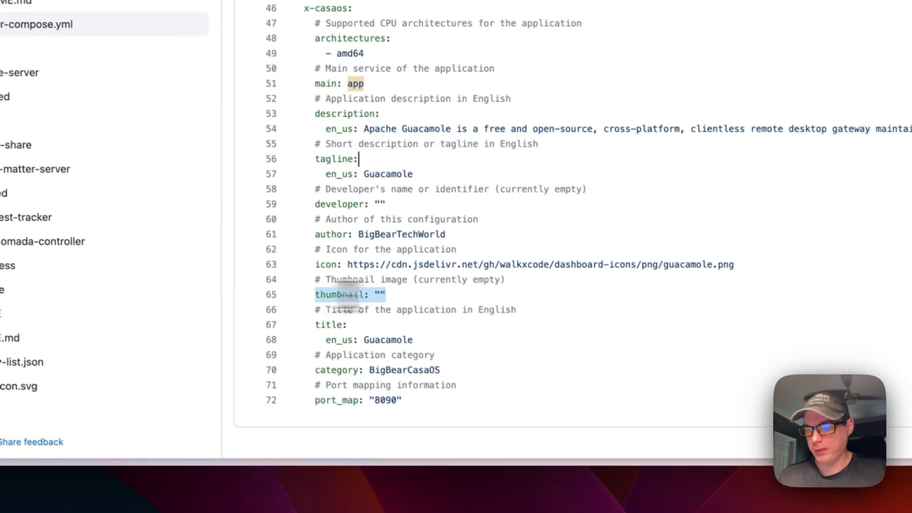
drag(306, 318, 408, 335)
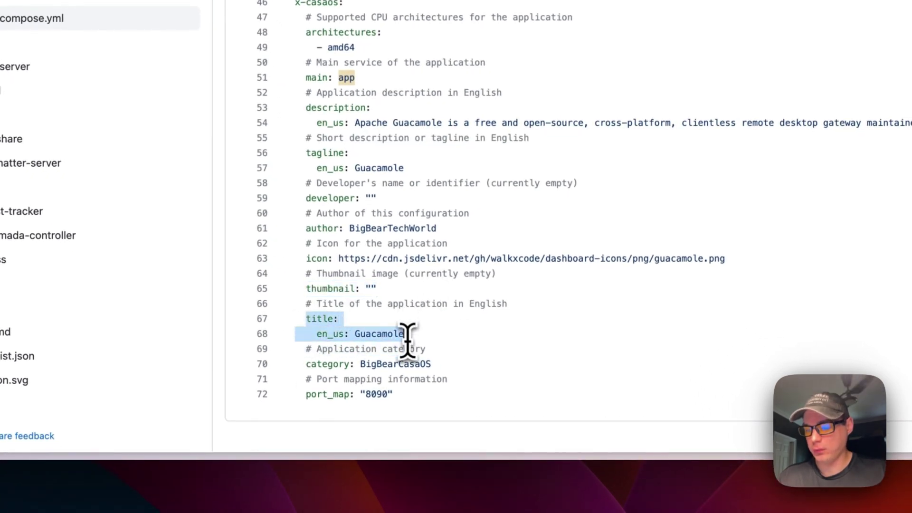
scroll(337, 366, down, 1)
scroll(330, 373, up, 2)
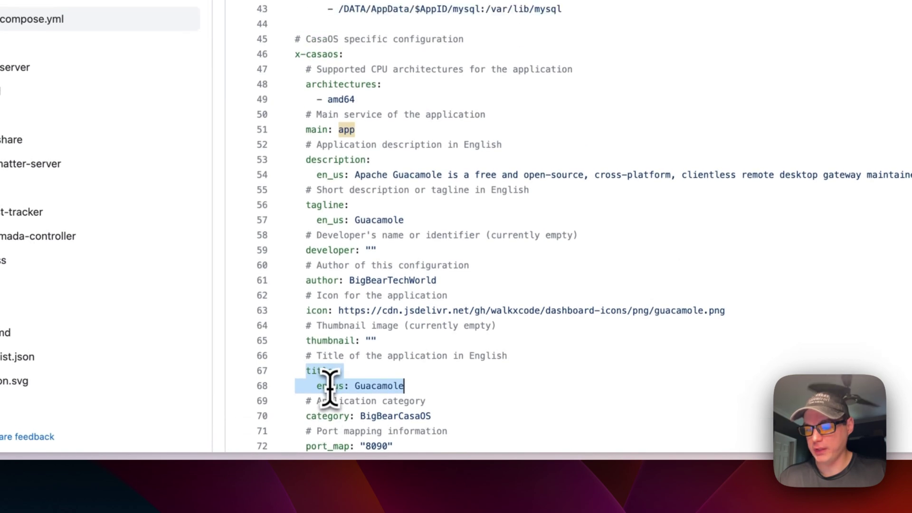
scroll(331, 387, down, 1)
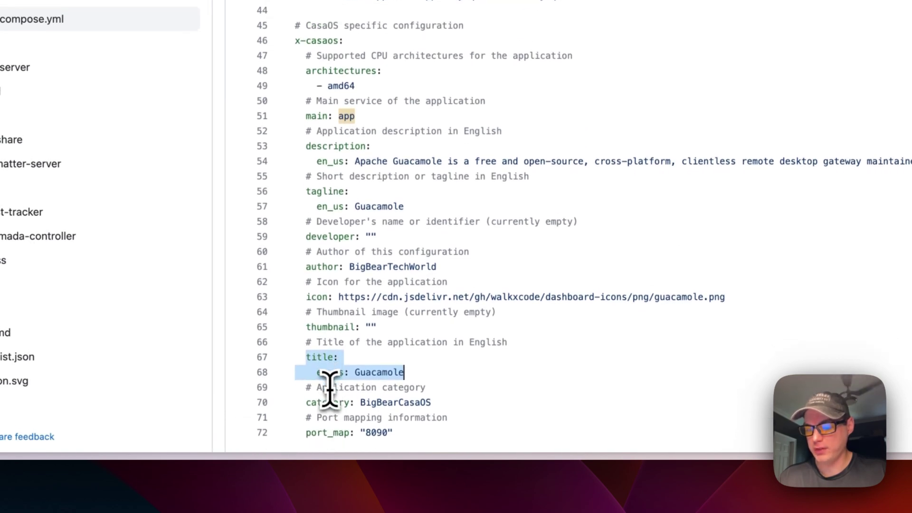
drag(308, 435, 570, 434)
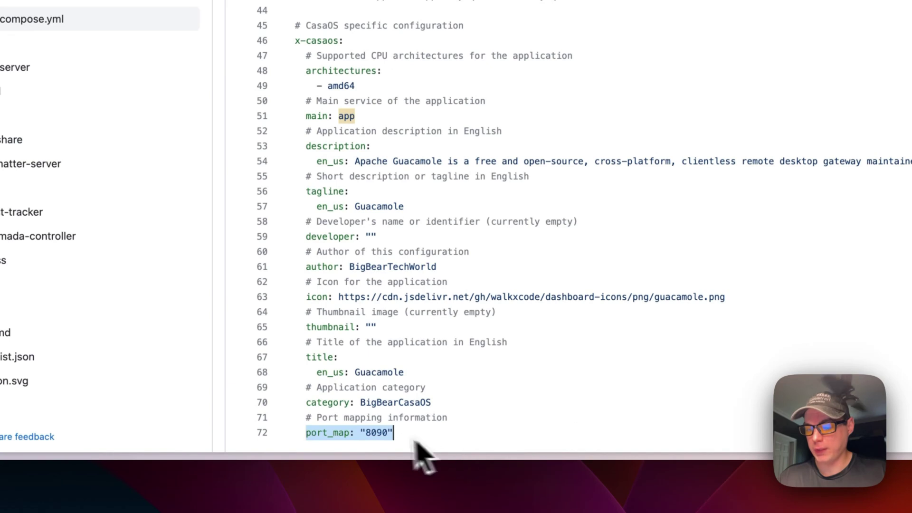
scroll(413, 333, up, 10)
double_click(412, 323)
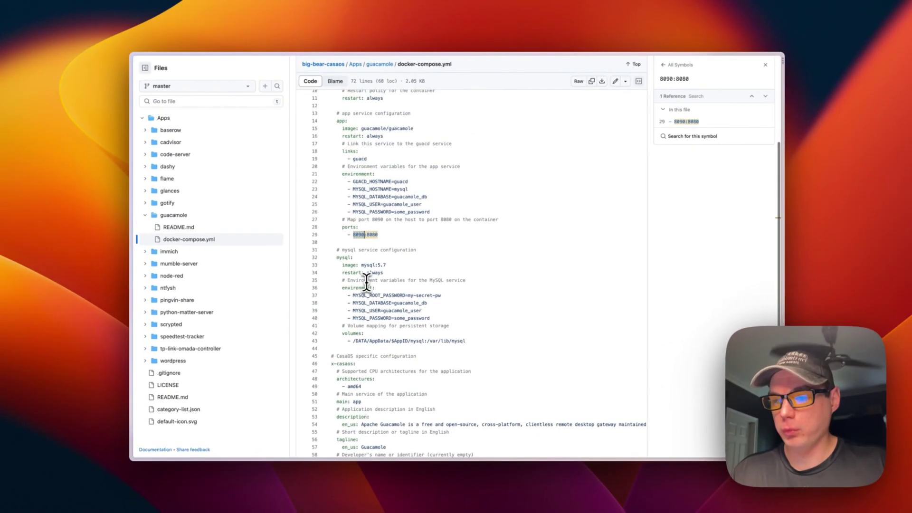
Step: Copy the Big Bear App Store URL from the README and switch to the CasaOS tab
scroll(366, 283, up, 3)
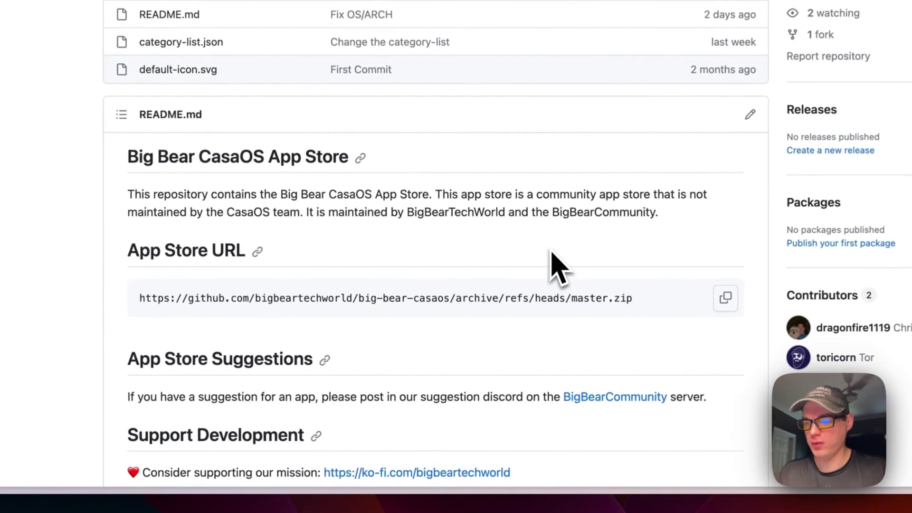
scroll(457, 340, down, 2)
scroll(558, 288, down, 2)
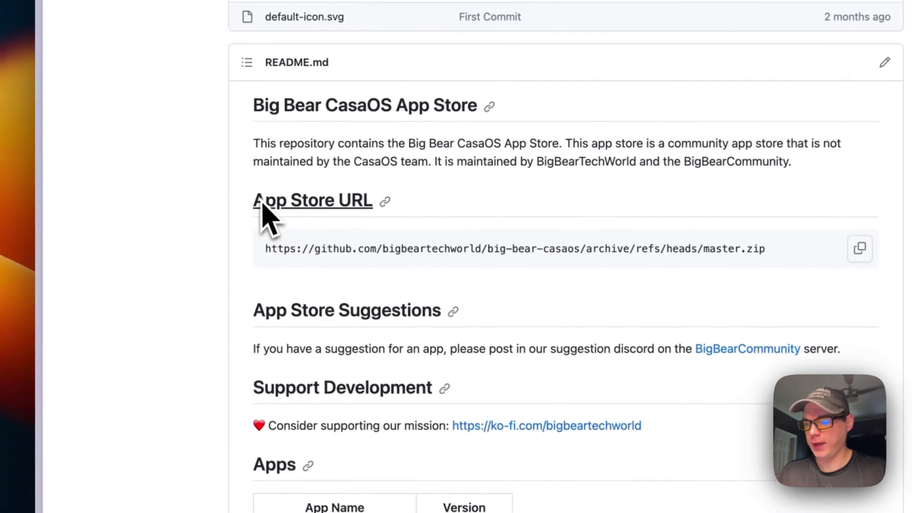
click(861, 248)
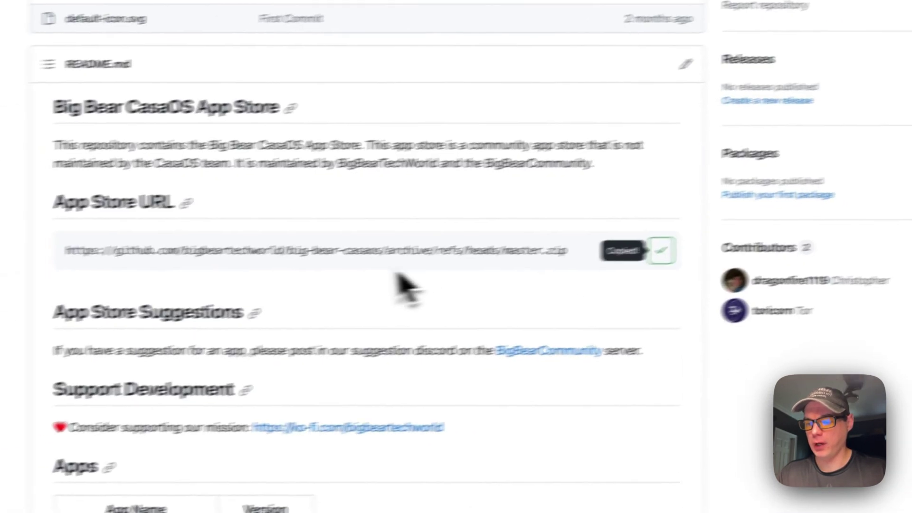
scroll(409, 285, down, 15)
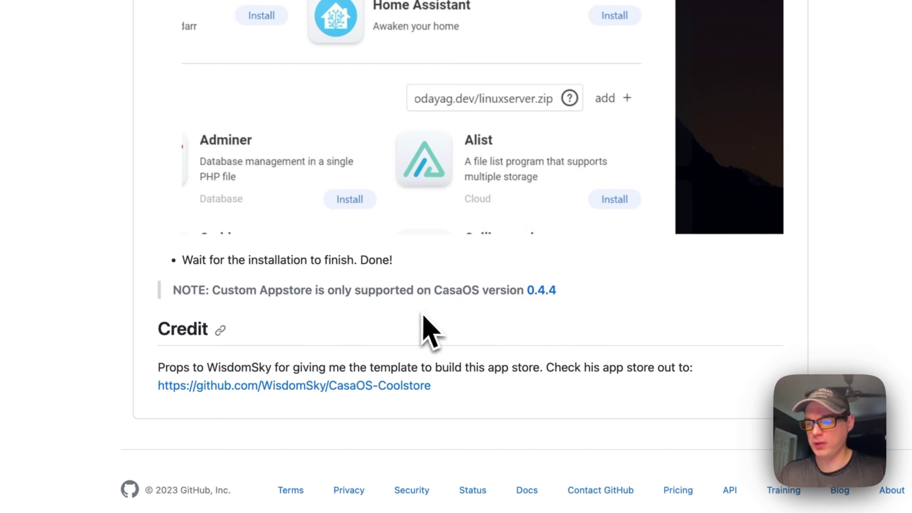
scroll(444, 343, up, 15)
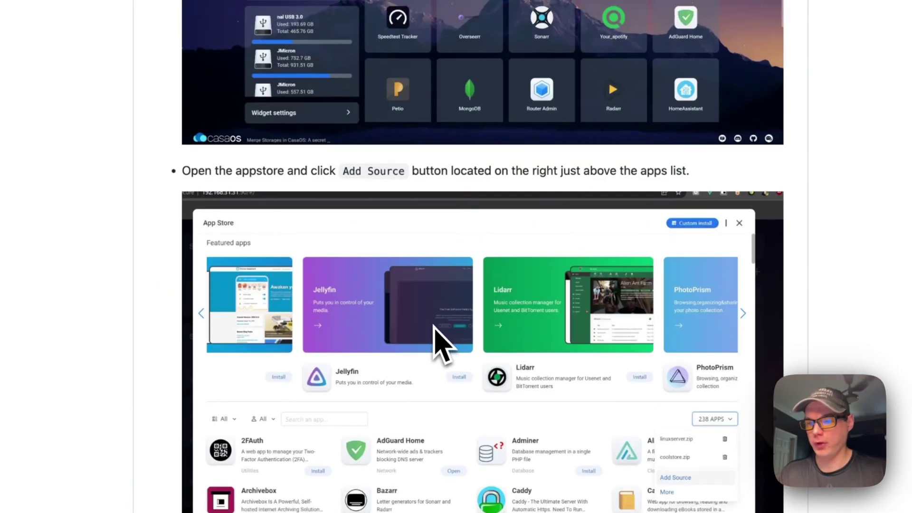
scroll(442, 349, down, 1)
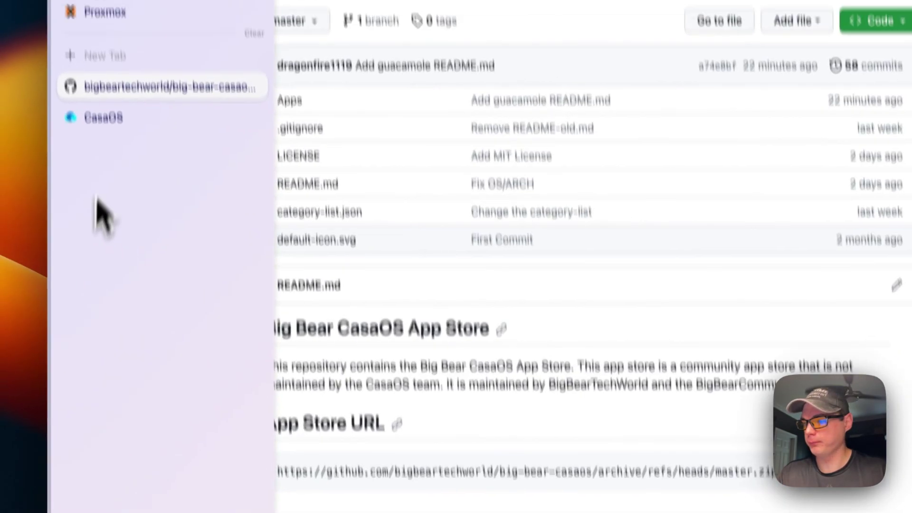
click(110, 222)
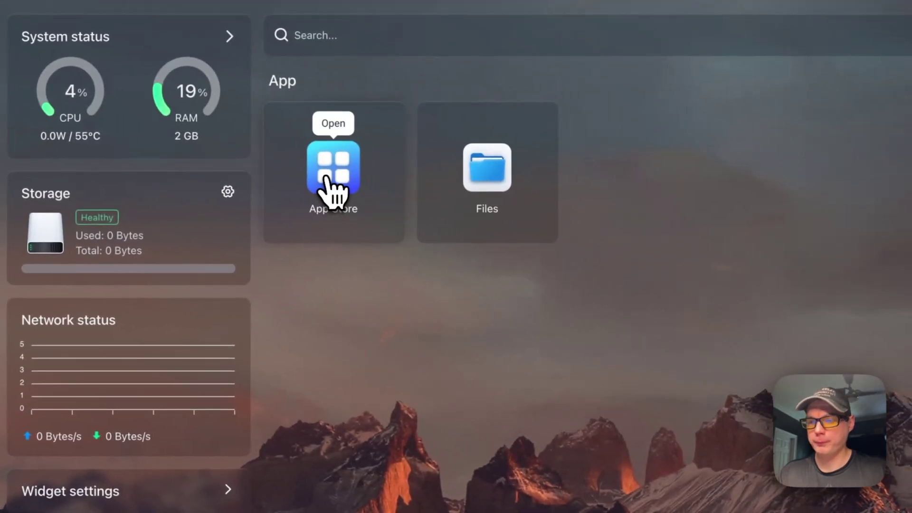
Step: Paste the copied Big Bear master.zip URL as a new App Store source and add it
click(333, 186)
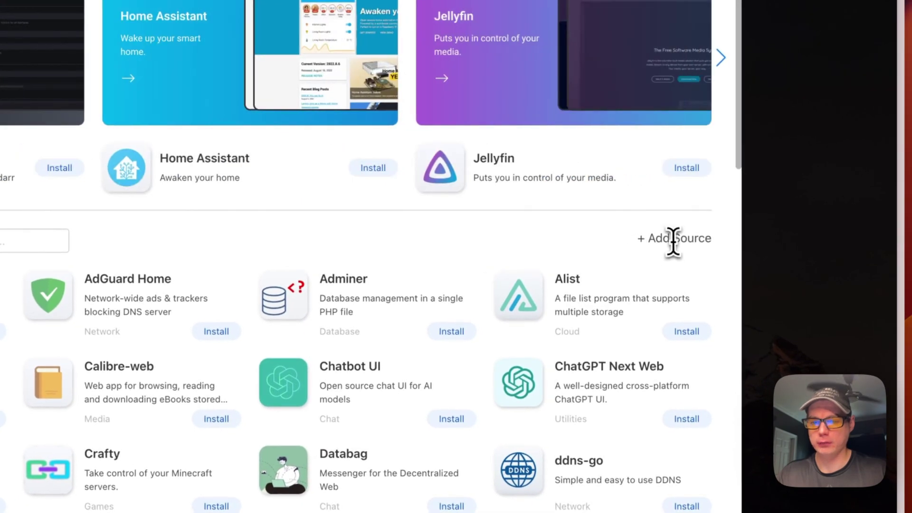
click(674, 240)
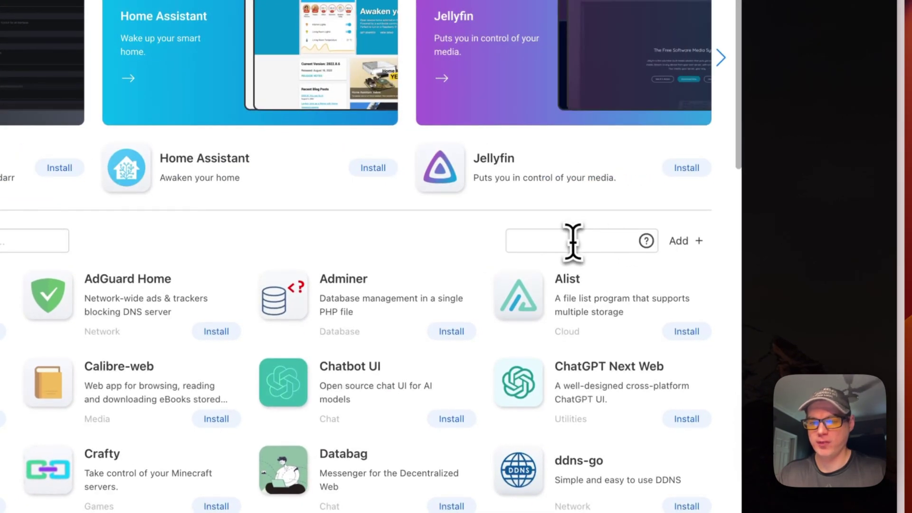
key(super+v)
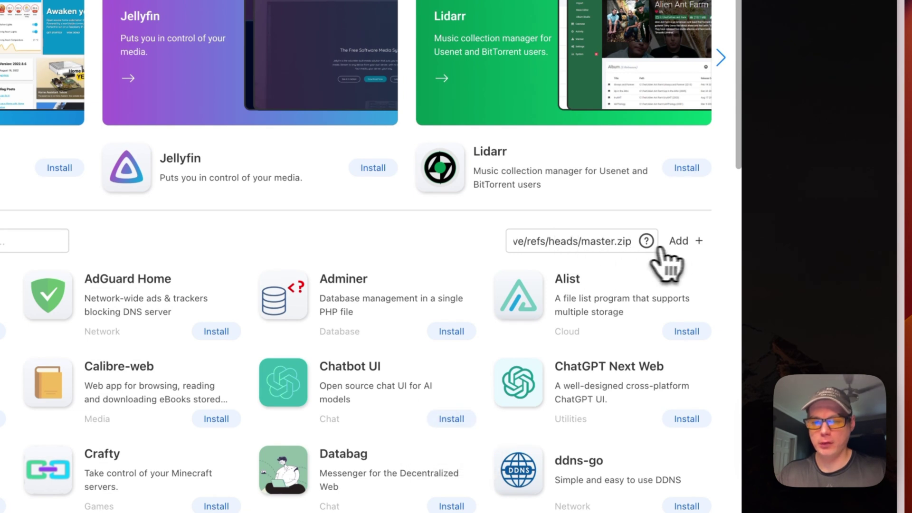
click(682, 243)
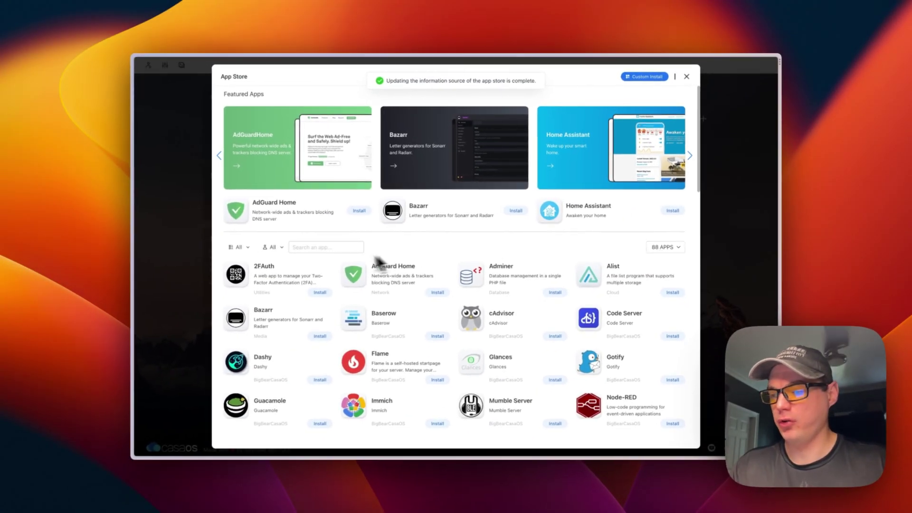
Step: Reload CasaOS, filter the App Store to the BigBearCasaOS category, and open Guacamole's details
key(super+r)
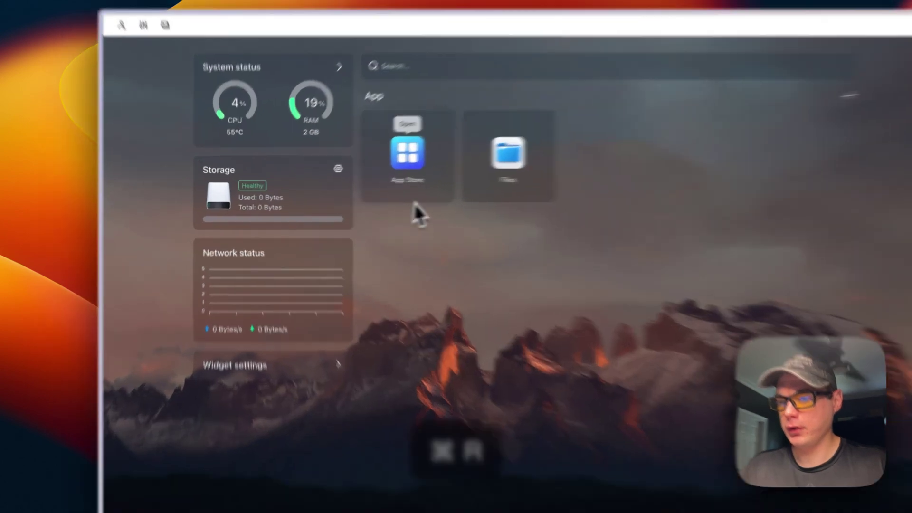
click(414, 205)
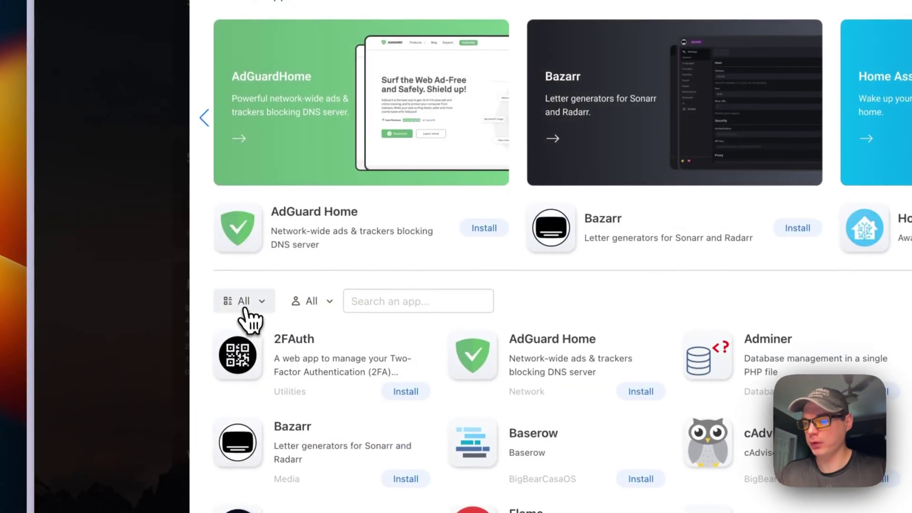
click(244, 303)
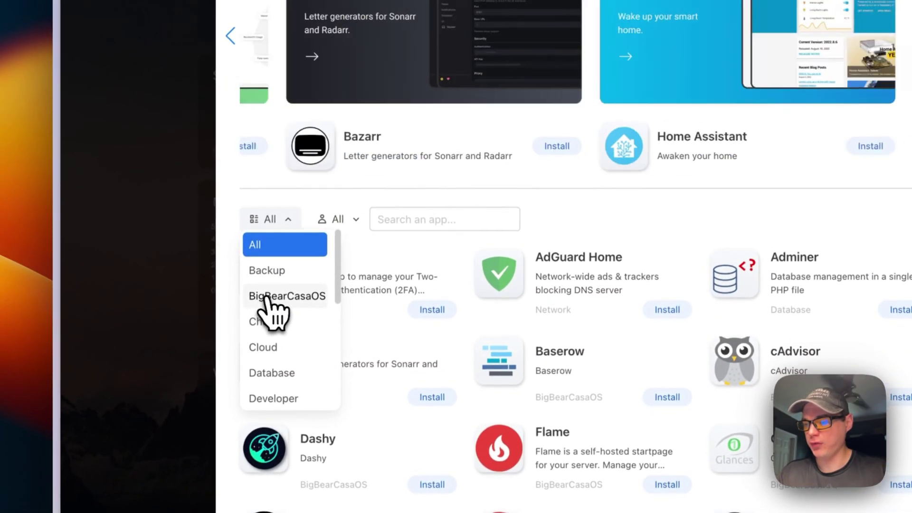
click(285, 300)
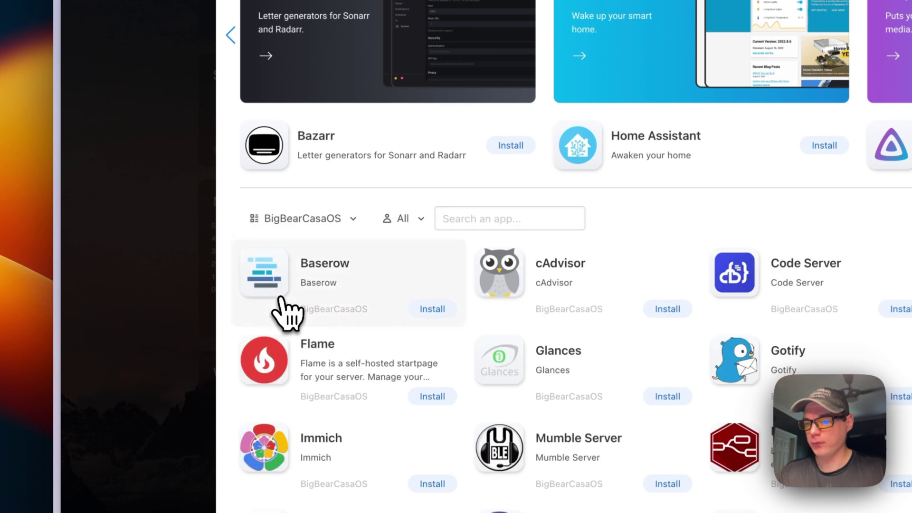
scroll(481, 236, down, 3)
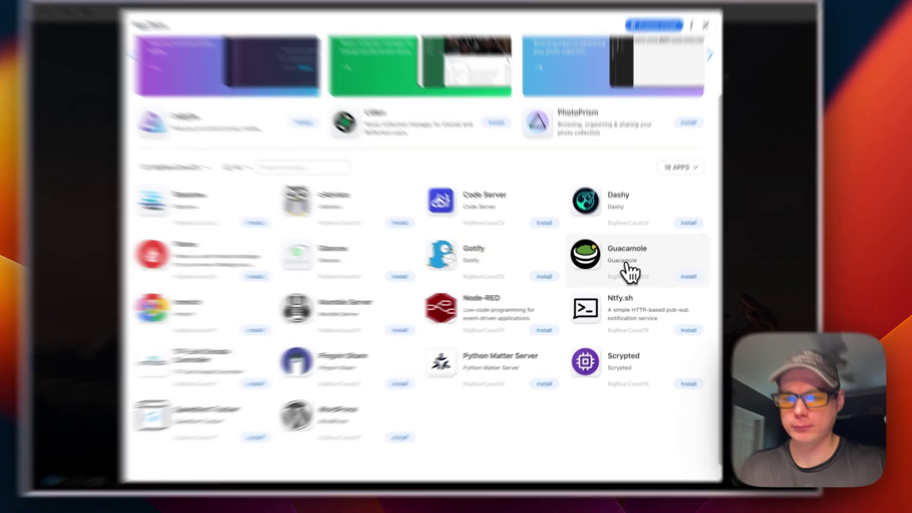
click(623, 273)
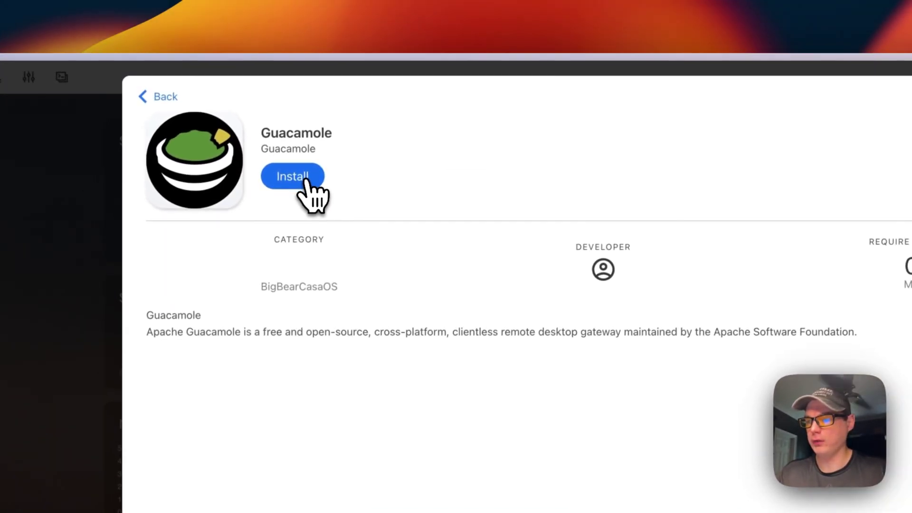
Step: Install Guacamole and let the installation continue in the background once complete
click(305, 181)
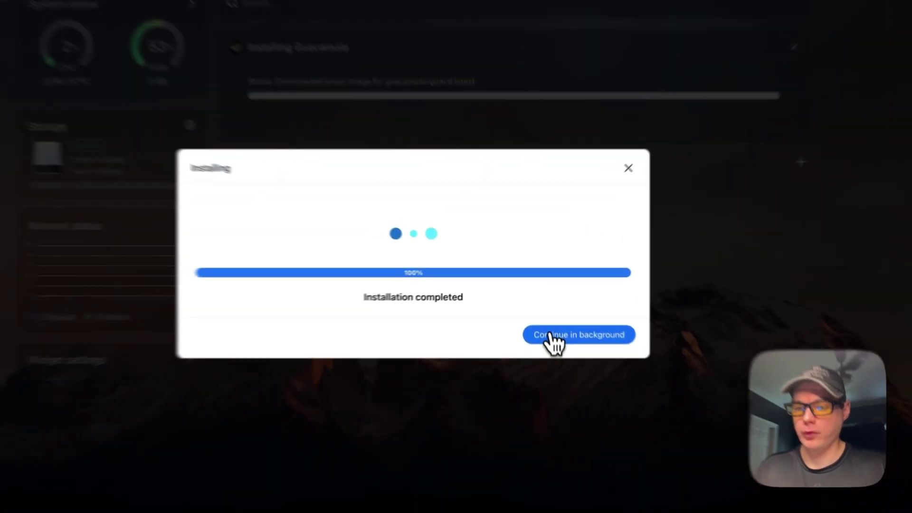
click(547, 308)
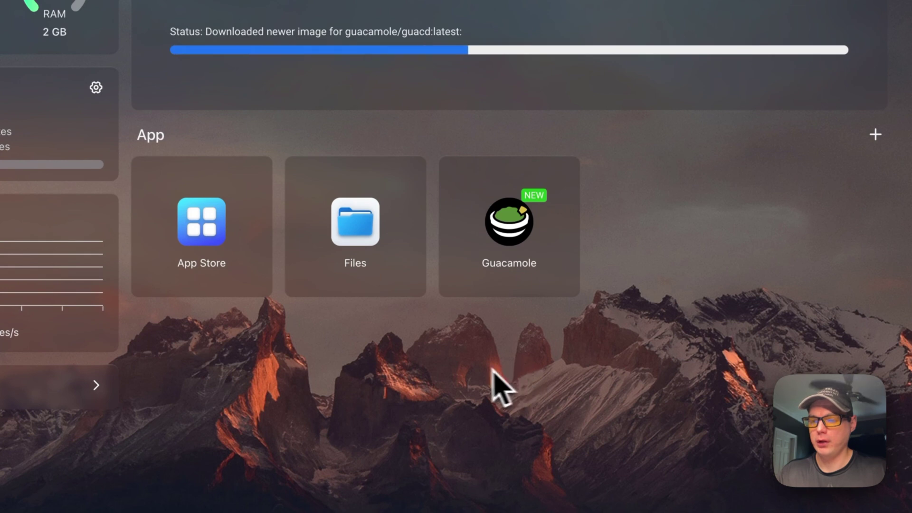
Step: Reload the dashboard so Guacamole shows in the app grid tagged NEW
key(super+r)
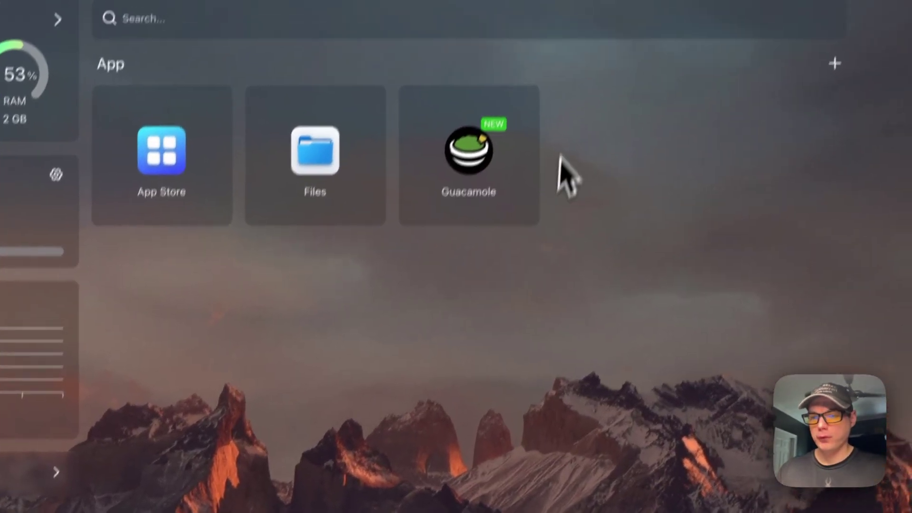
mouse_move(551, 140)
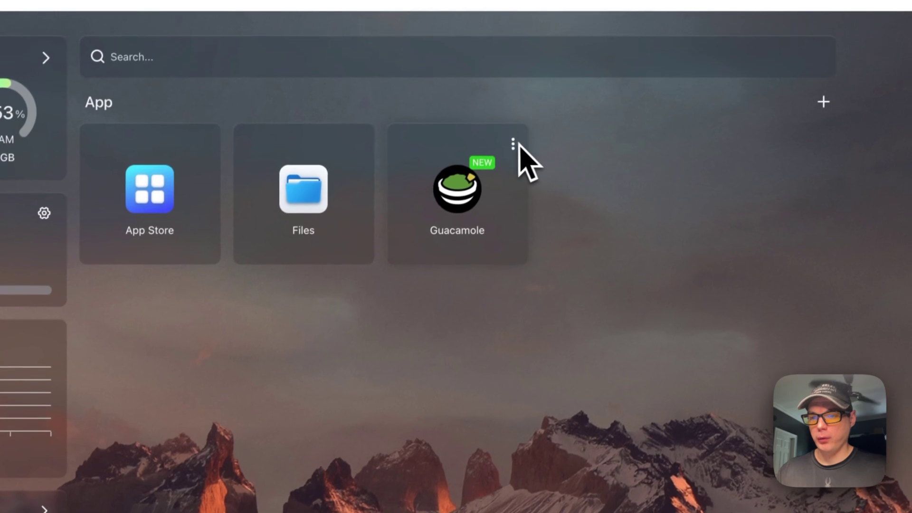
Step: Save 'testing' as Guacamole's Tips note, then reopen Tips to confirm it was kept
click(512, 153)
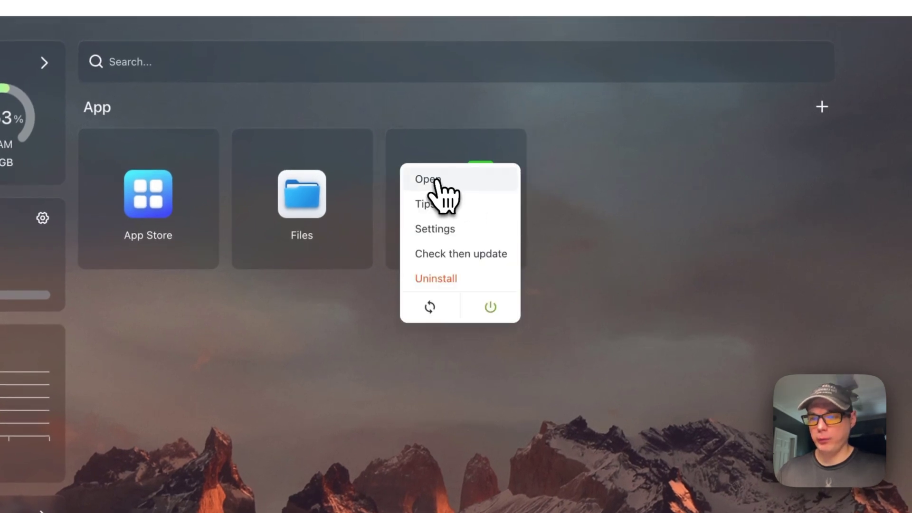
click(435, 205)
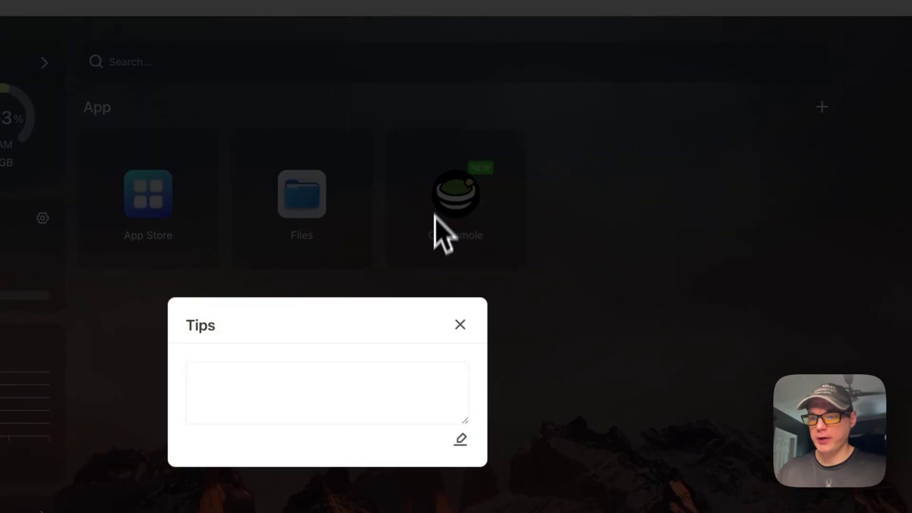
click(535, 294)
text(testing)
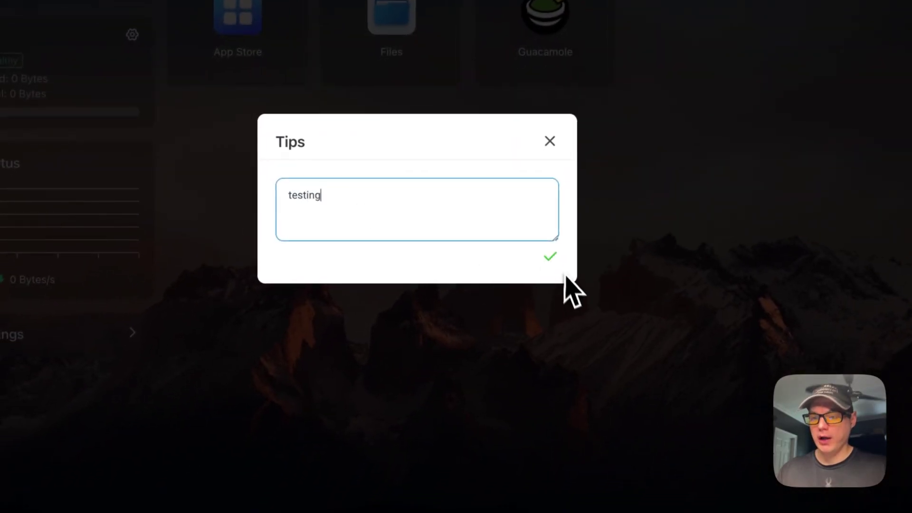
click(550, 256)
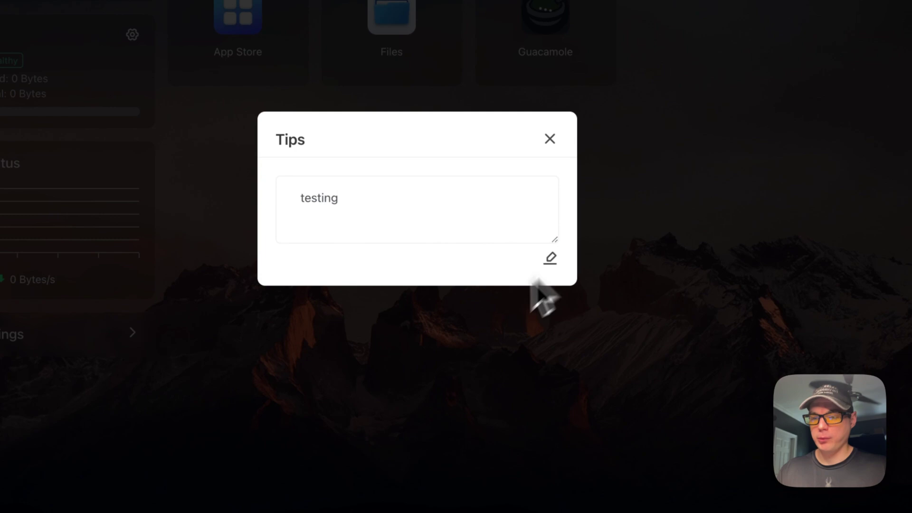
click(550, 139)
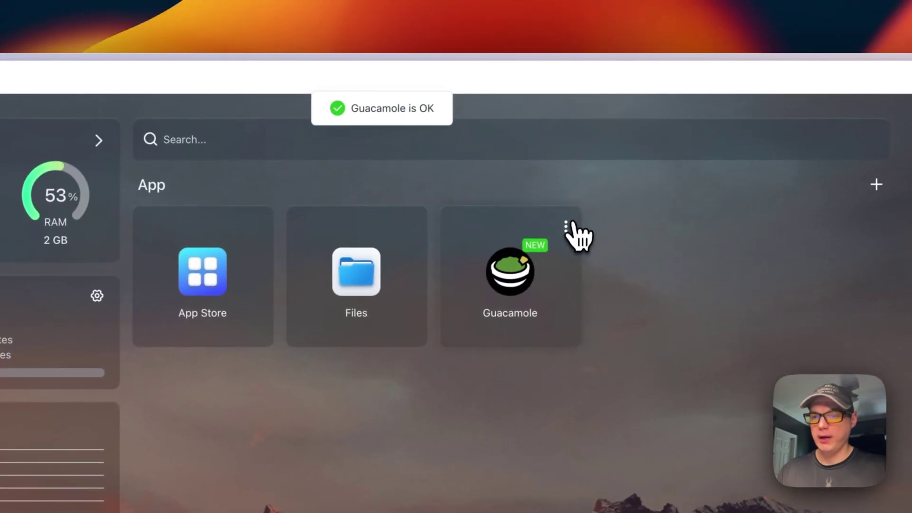
click(641, 190)
click(526, 282)
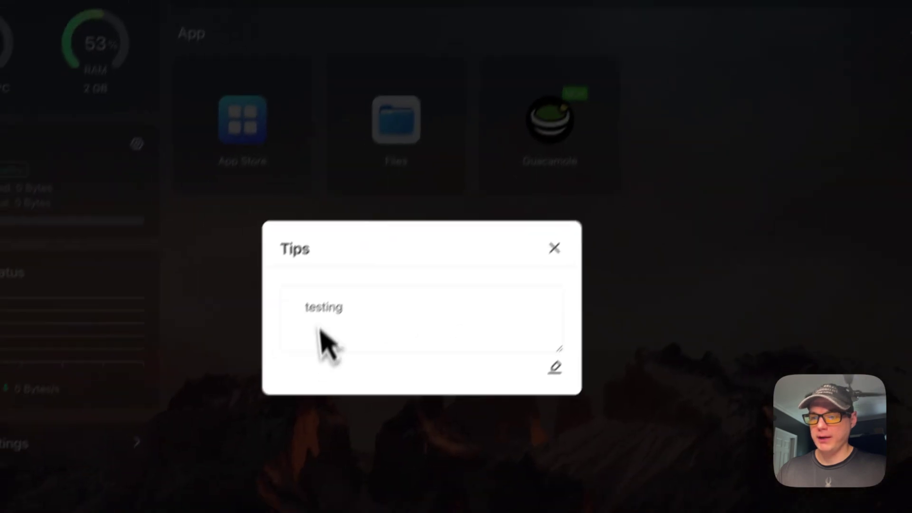
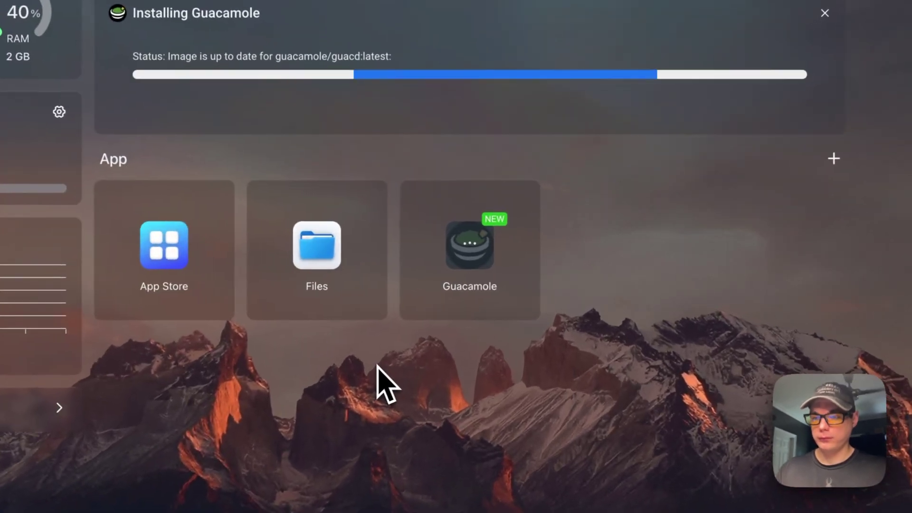
Step: Reload the CasaOS dashboard so the newly installed Guacamole tile appears
key(super+r)
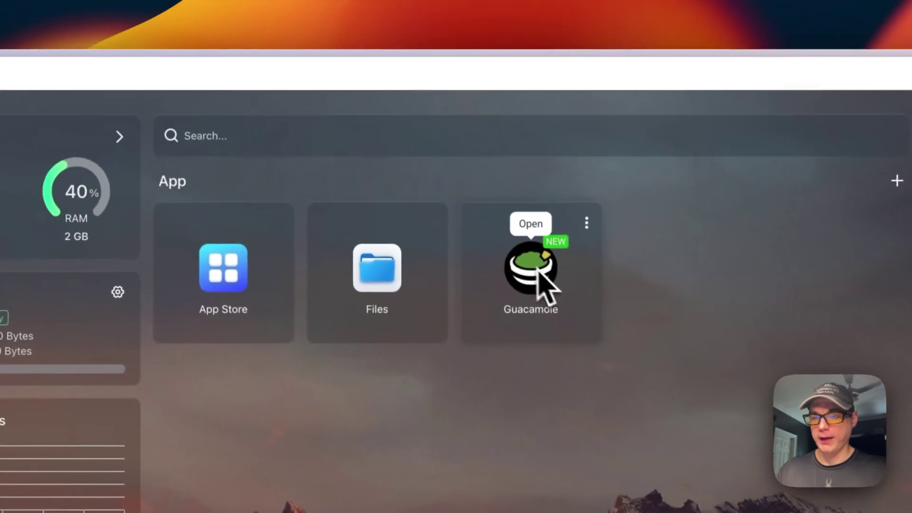
click(525, 39)
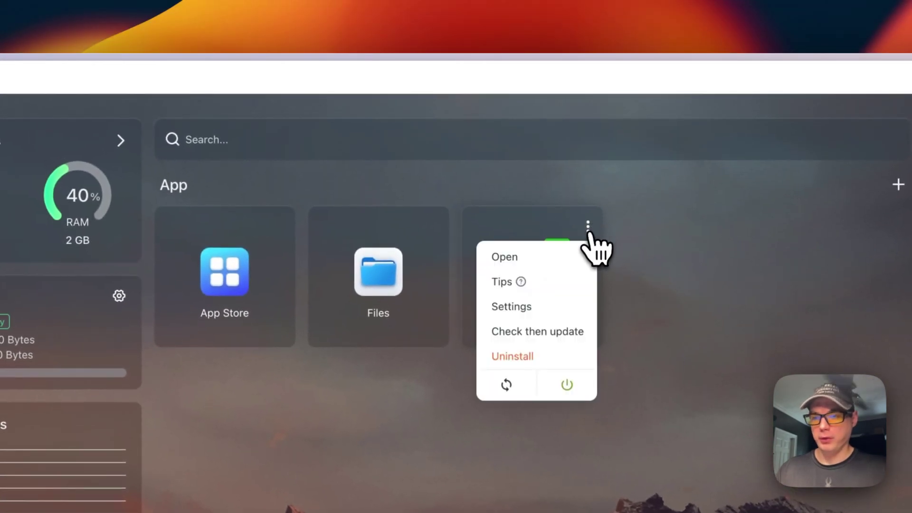
click(523, 306)
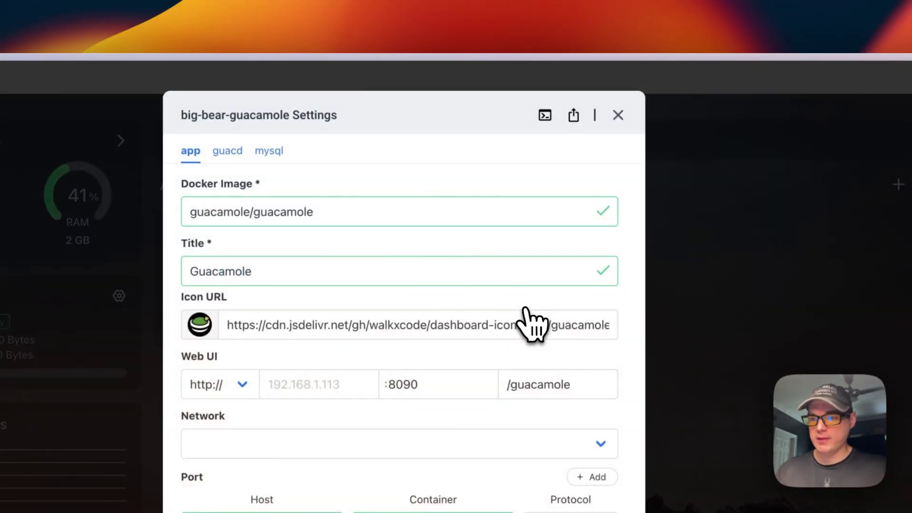
click(328, 151)
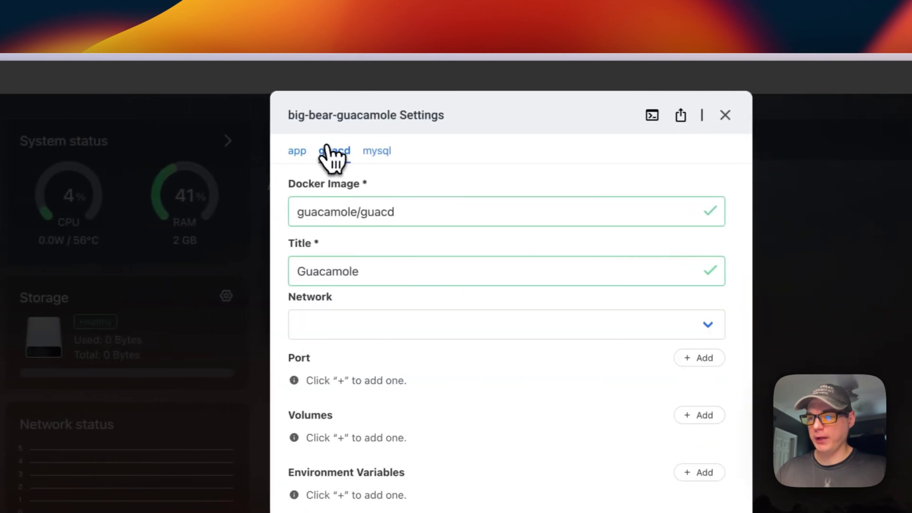
click(381, 151)
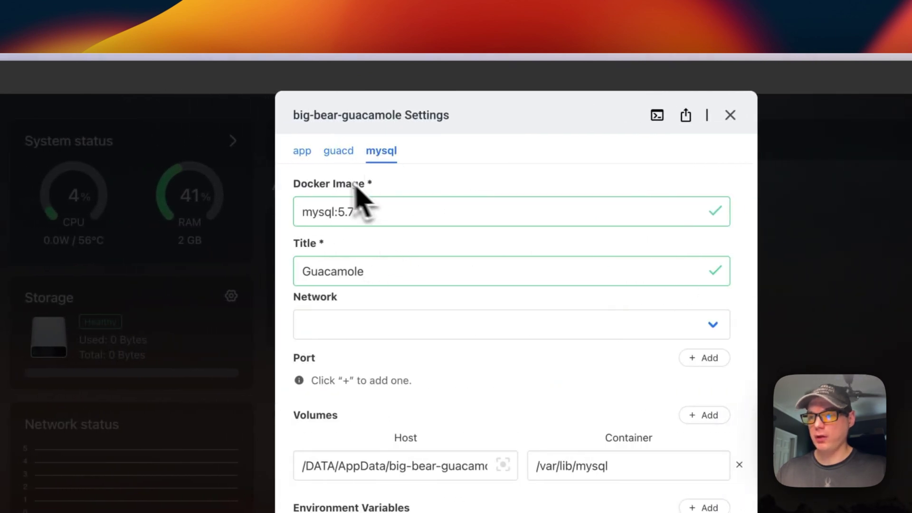
click(301, 152)
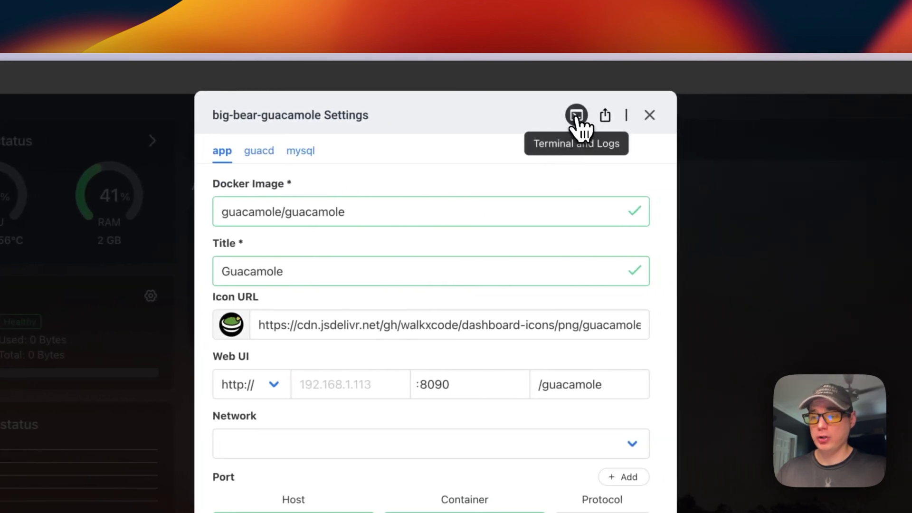
click(576, 115)
click(232, 252)
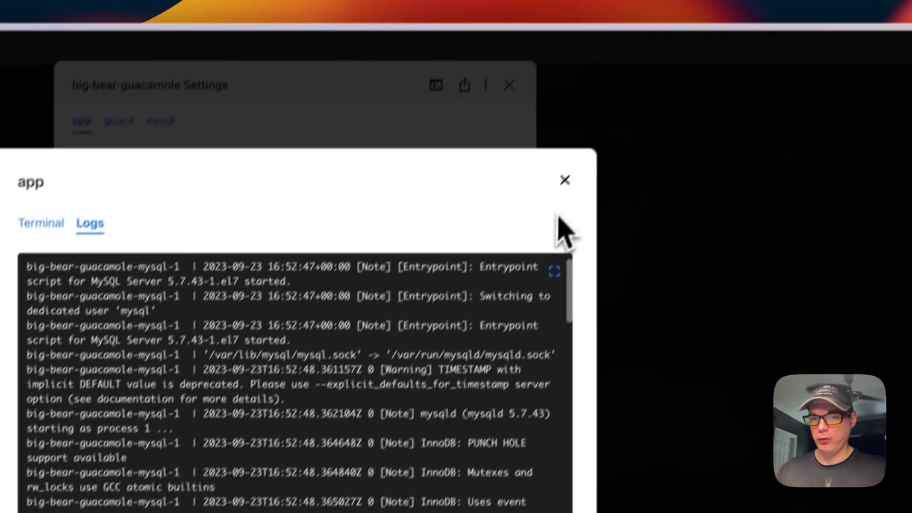
click(565, 180)
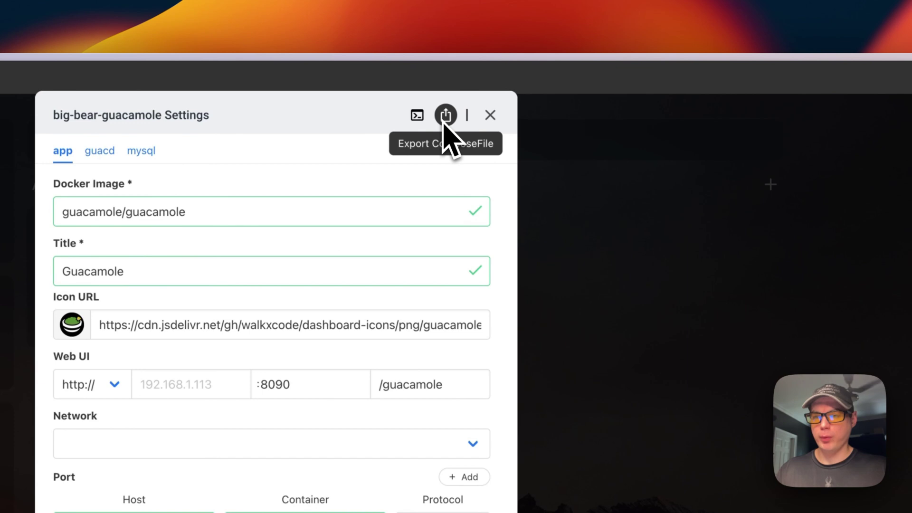
click(491, 115)
click(461, 228)
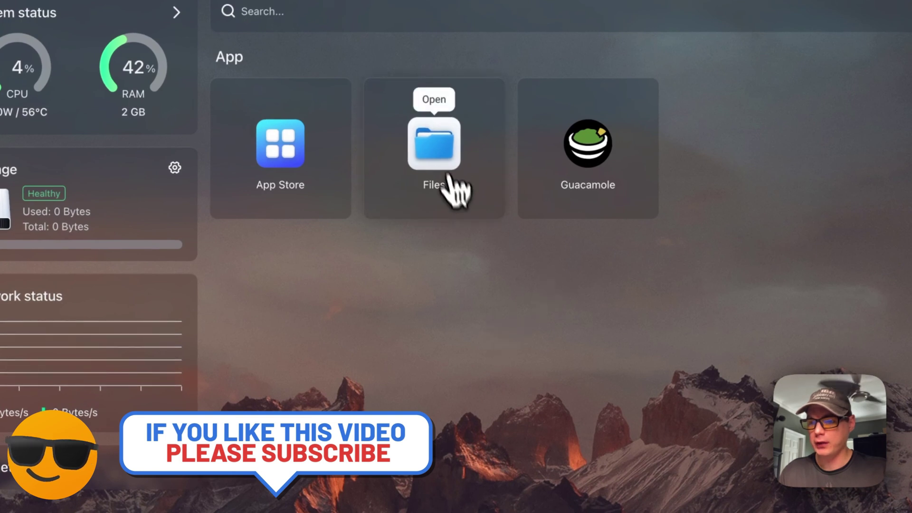
click(434, 147)
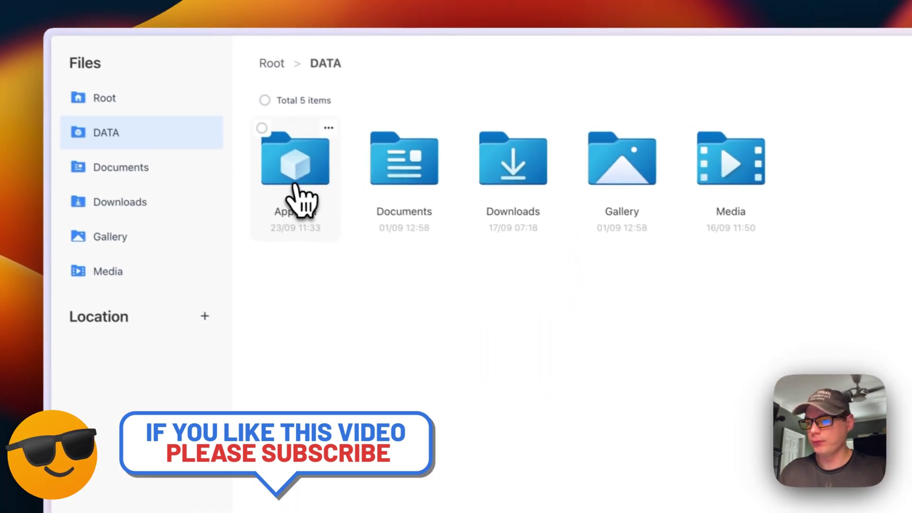
click(309, 200)
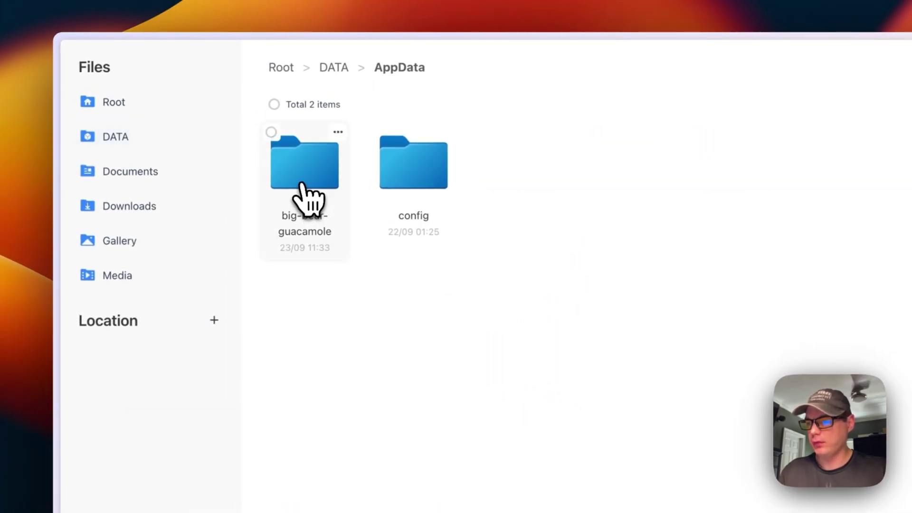
click(272, 132)
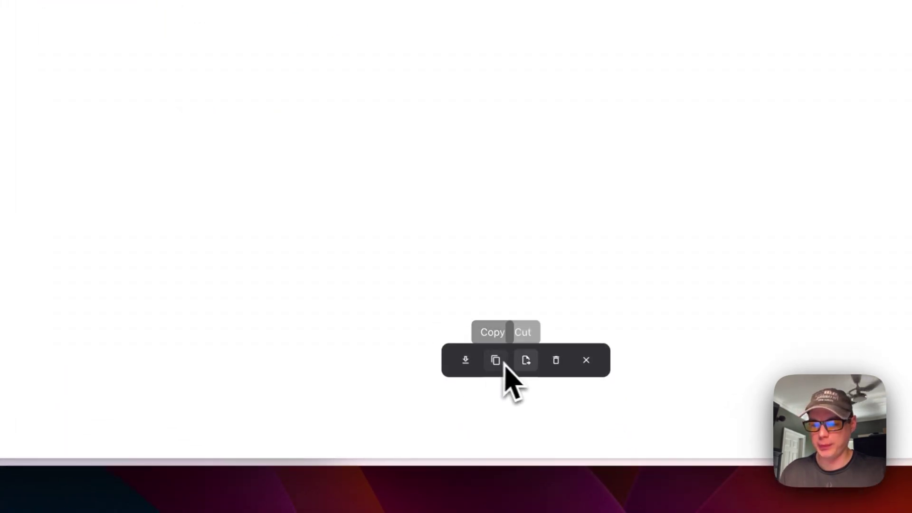
click(587, 361)
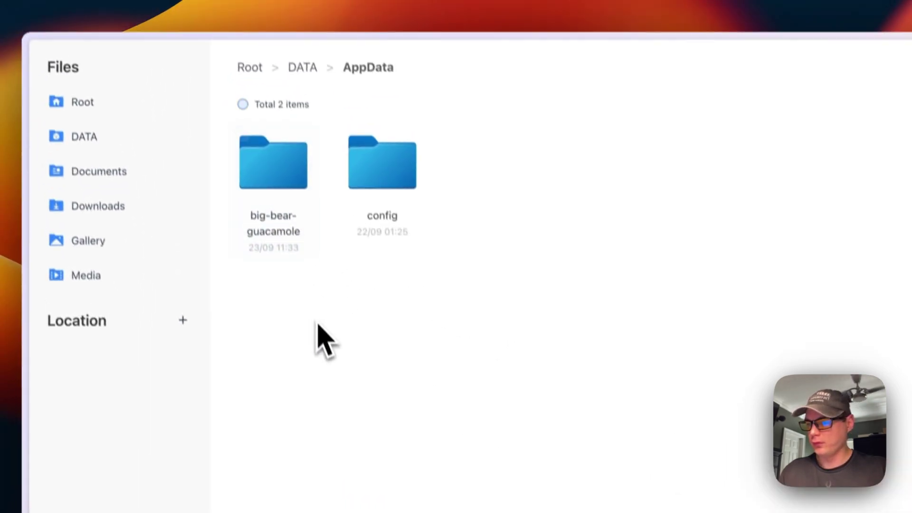
click(290, 239)
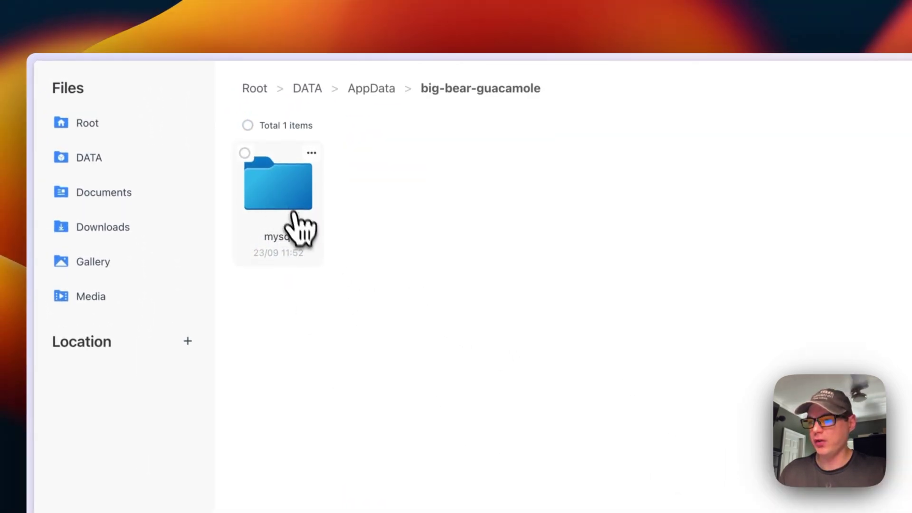
click(291, 209)
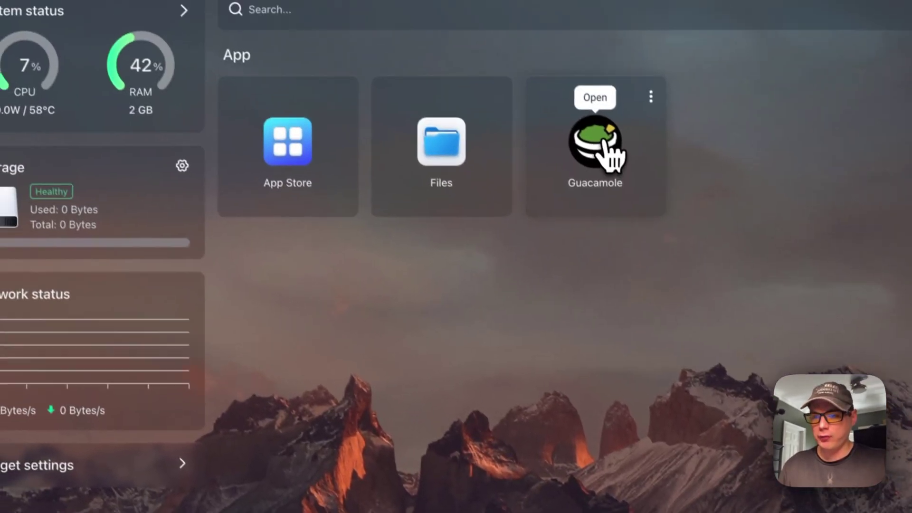
click(554, 83)
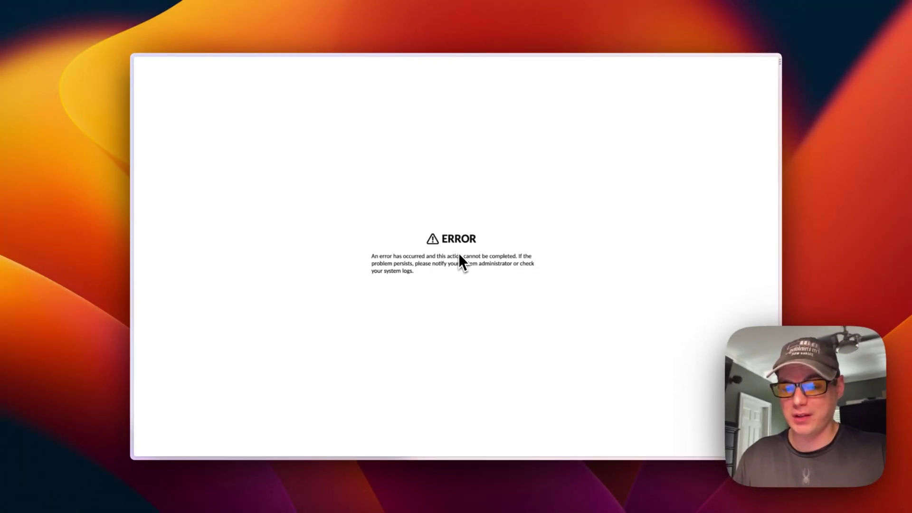
key(super+w)
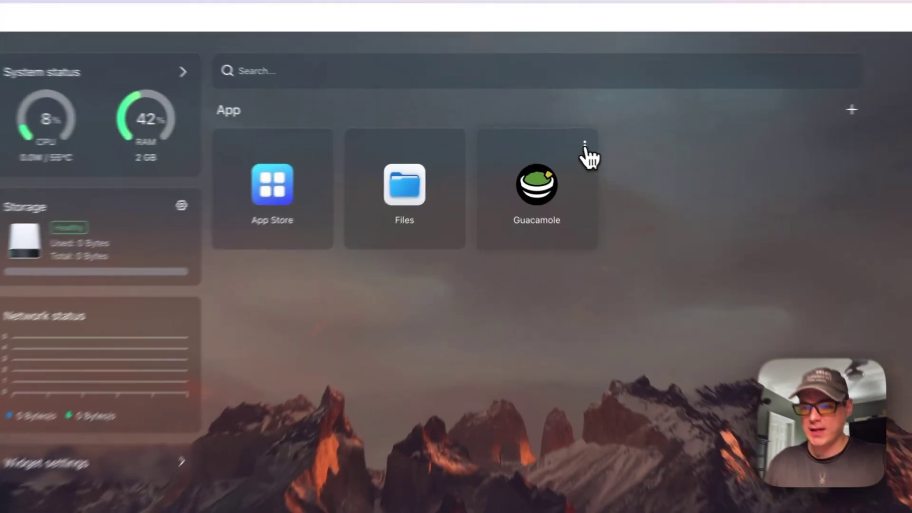
click(549, 143)
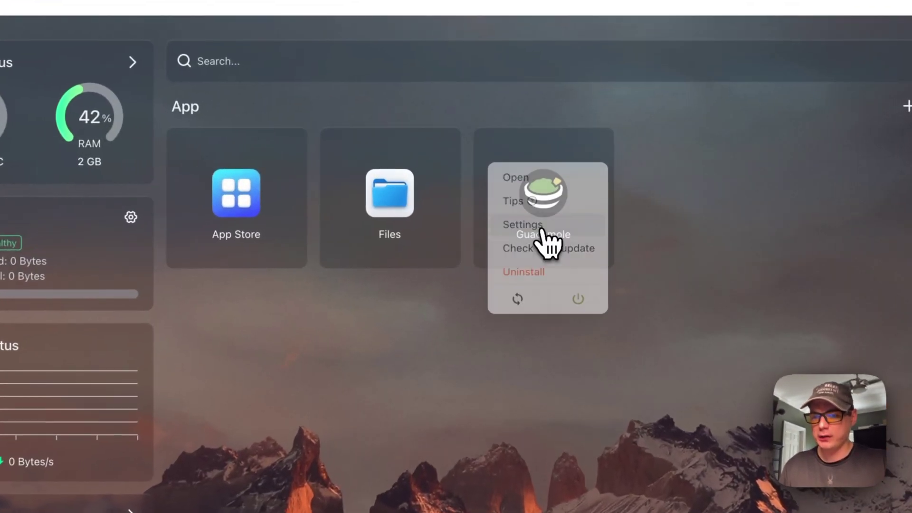
click(542, 227)
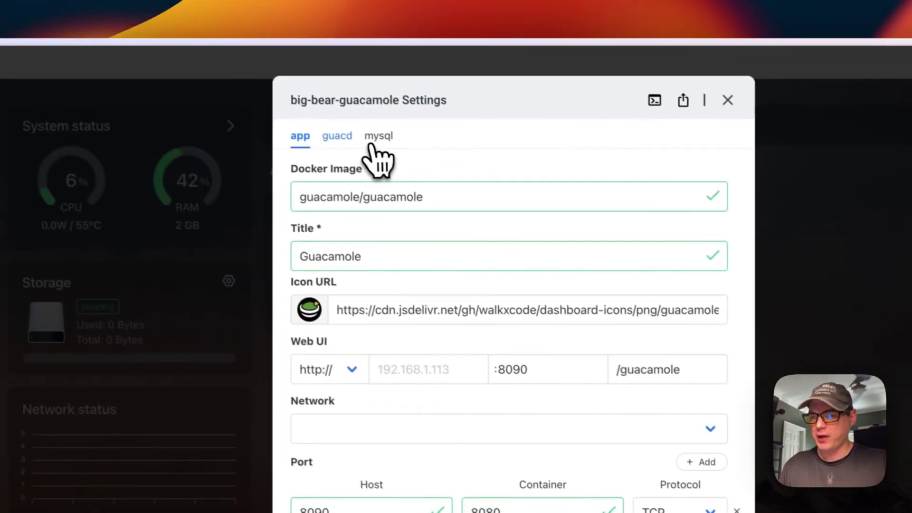
click(295, 93)
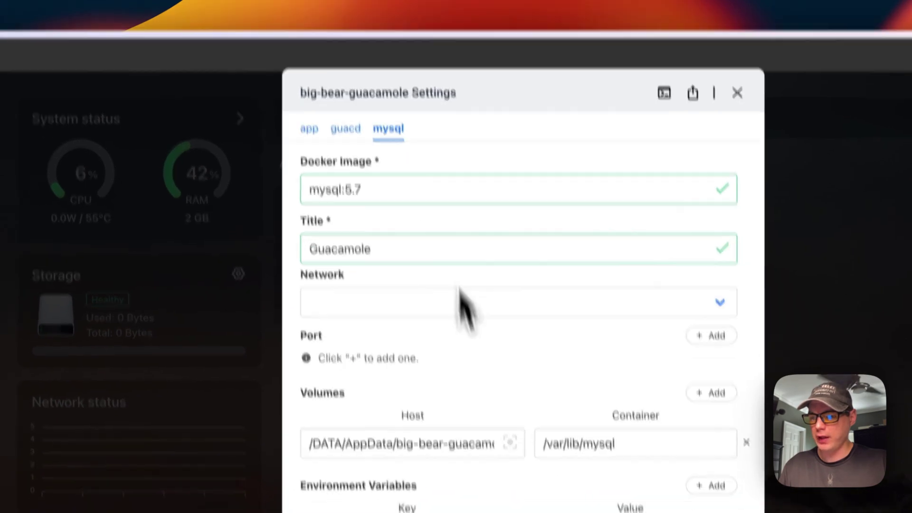
drag(304, 457, 475, 459)
drag(461, 360, 523, 361)
key(super+c)
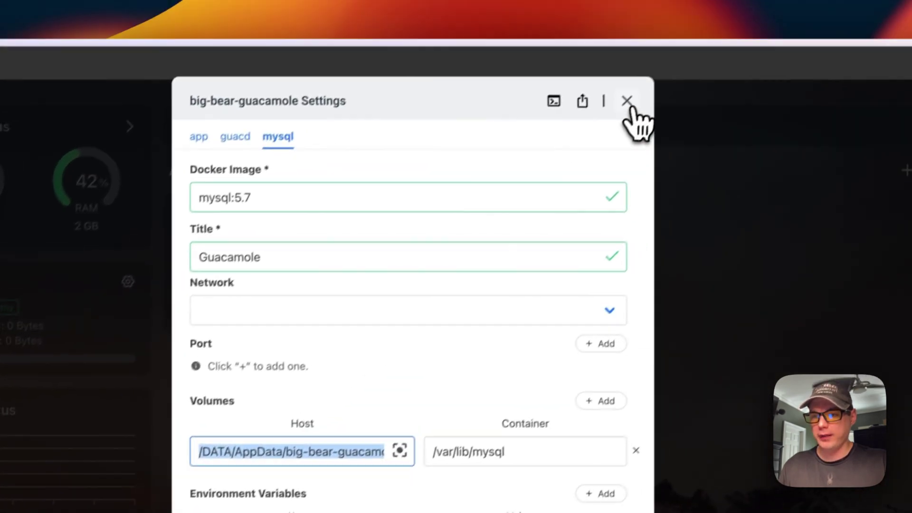
click(628, 101)
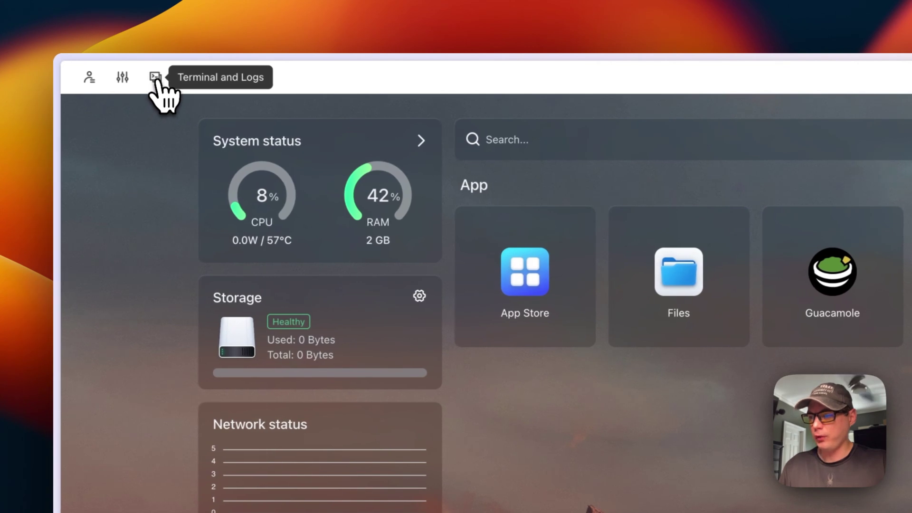
Step: Log in to the CasaOS host terminal as root on port 22
click(155, 78)
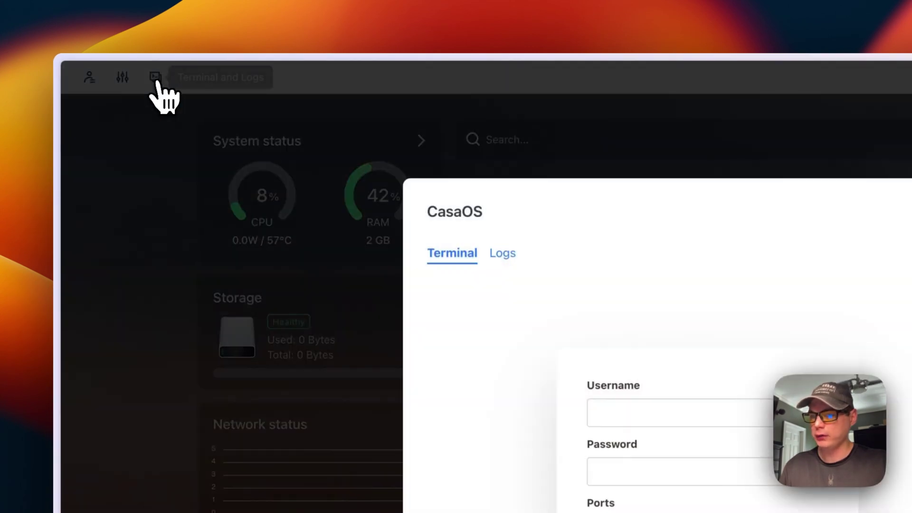
text(root)
key(Tab)
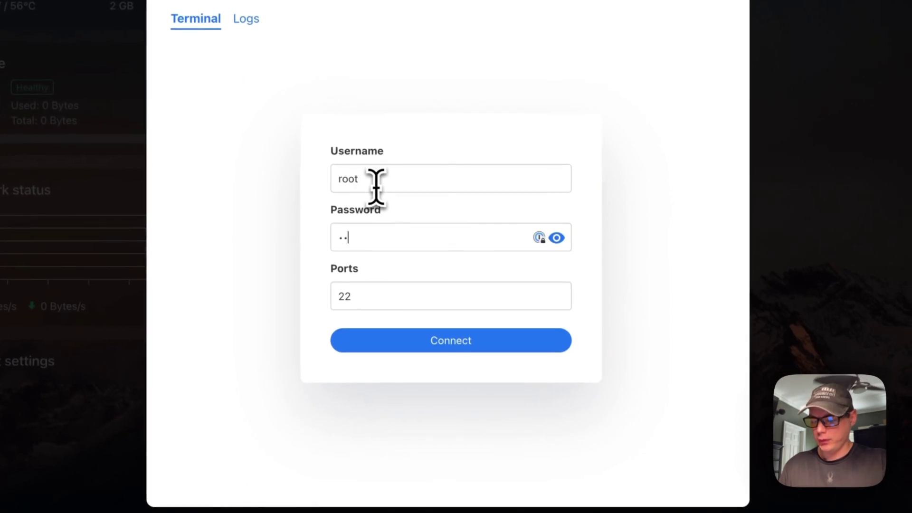
click(413, 339)
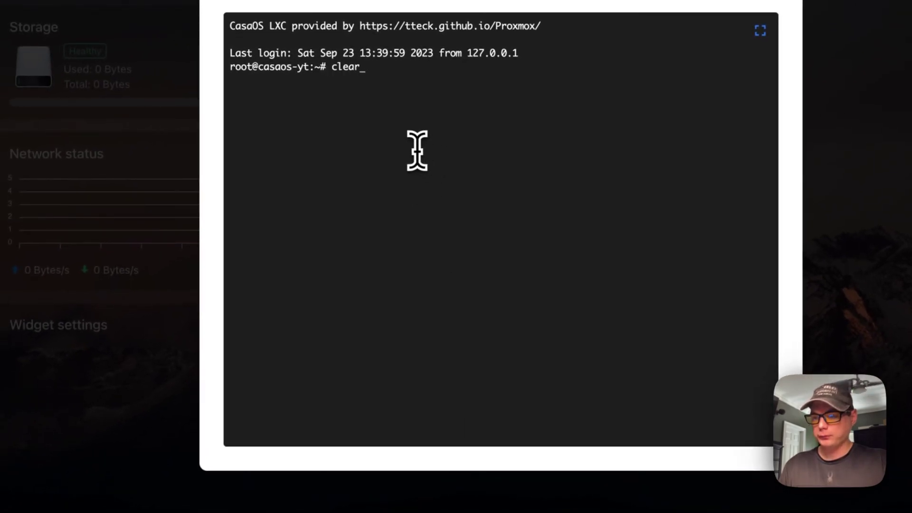
Step: Change into /DATA/AppData/big-bear-guacamole/mysql and list its contents with ls -lsa
key(Return)
text(cd)
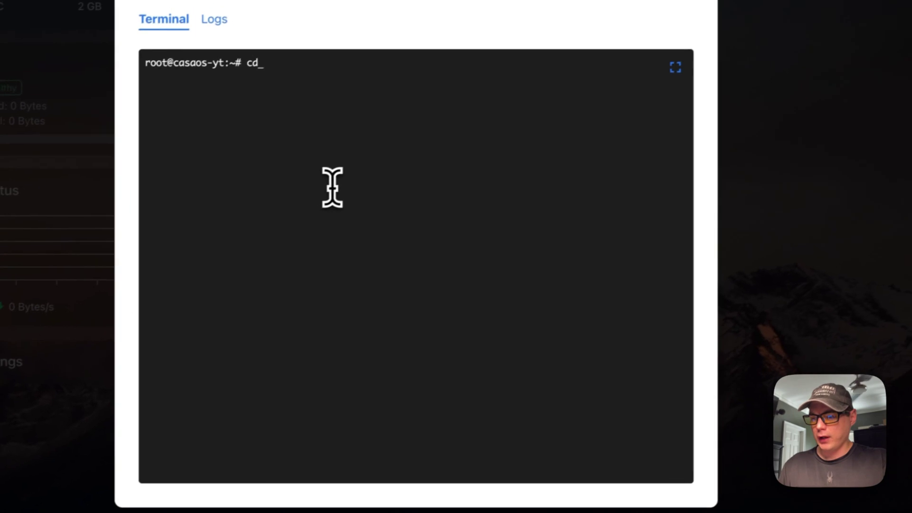
key(super+v)
key(Return)
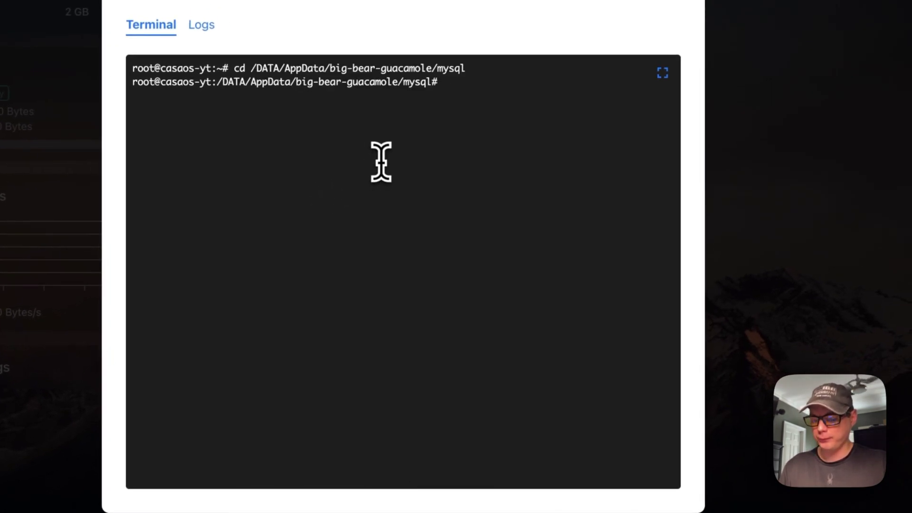
text(ls -lsa)
key(Return)
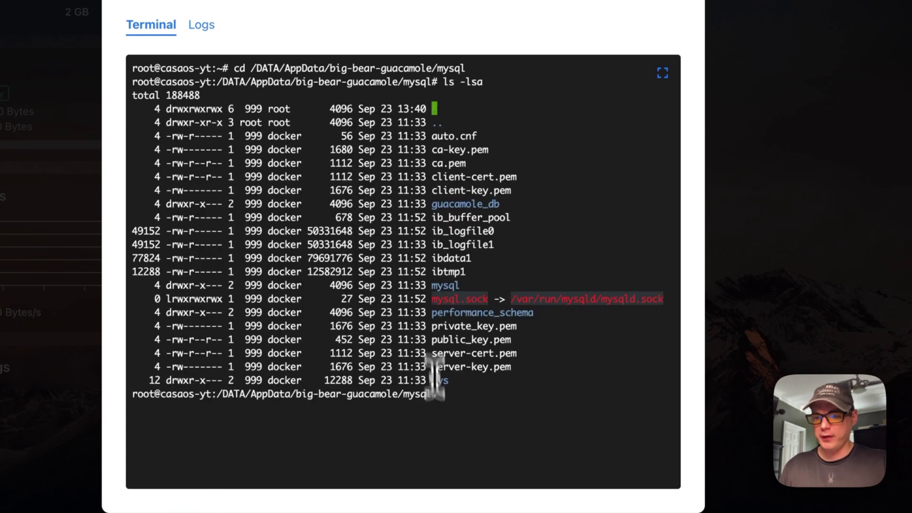
Step: Clear the terminal and switch to the big-bear-casaos repository page
text(clea)
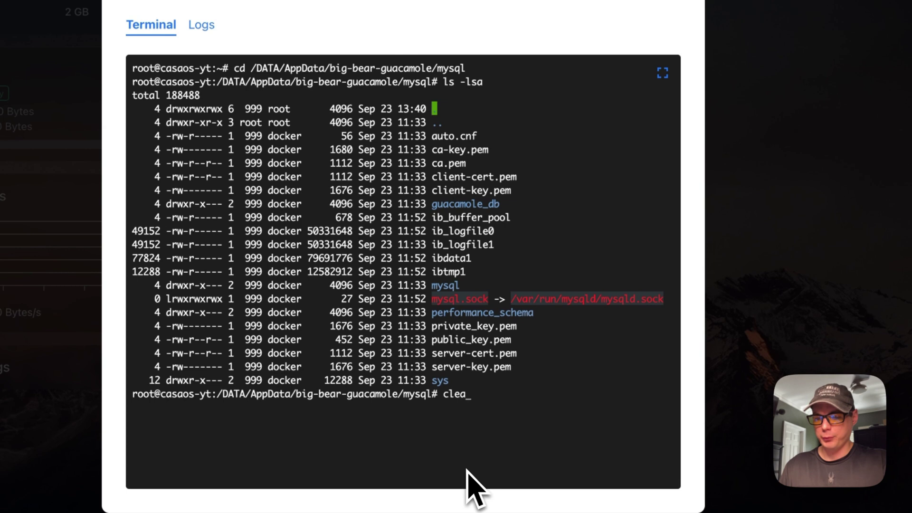
text(r)
key(Return)
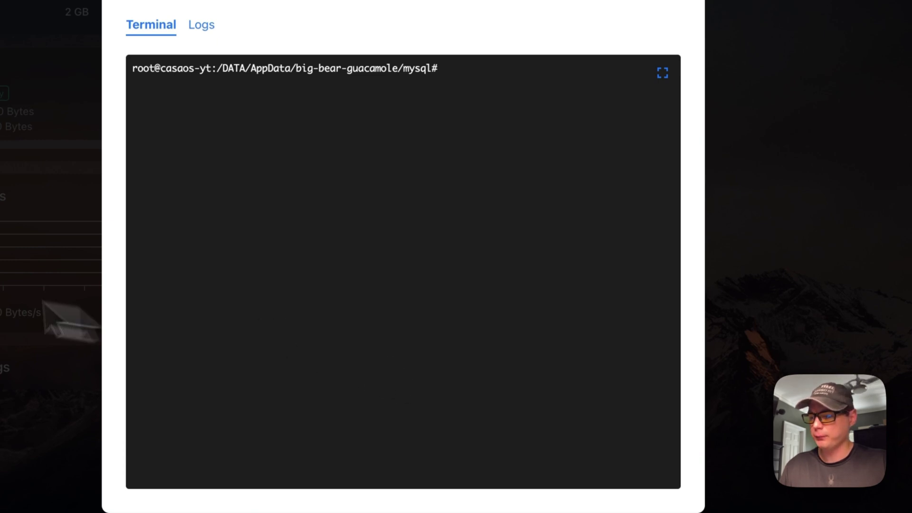
click(71, 198)
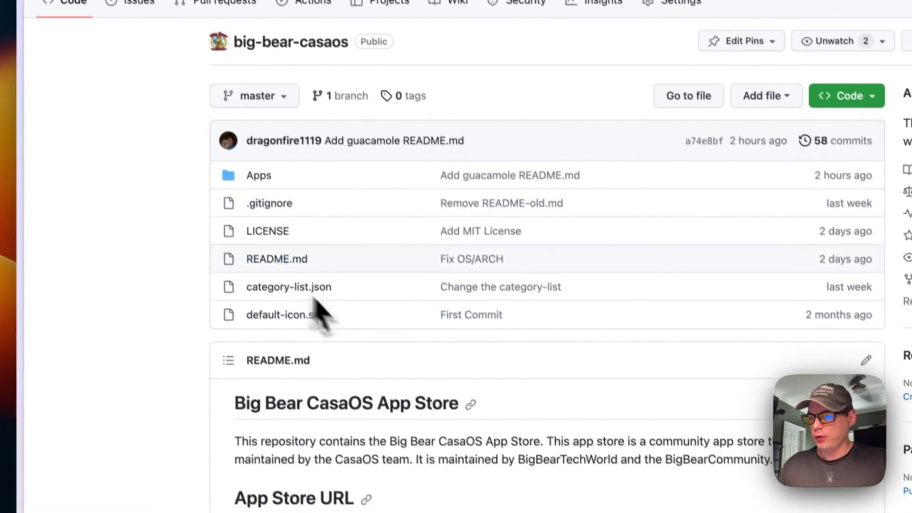
Step: Open the Apps/guacamole folder in the big-bear-casaos repository
click(247, 162)
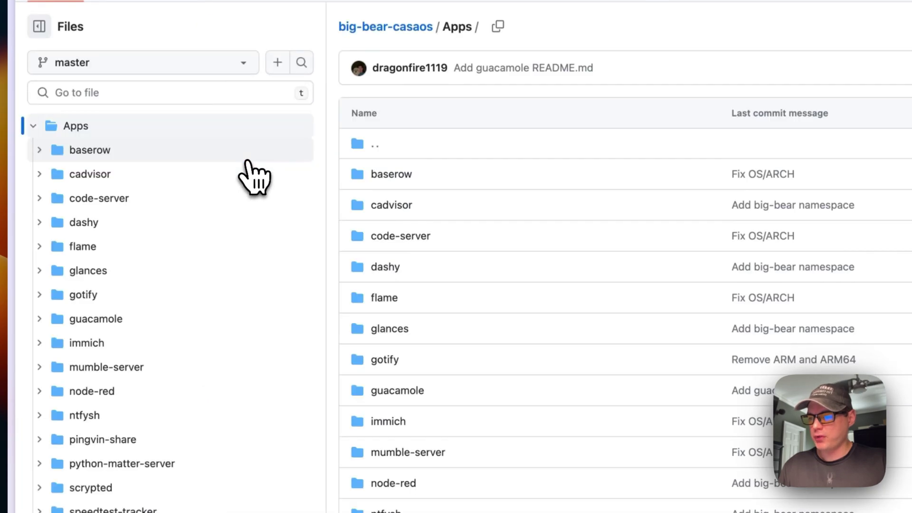
scroll(439, 332, down, 3)
click(388, 314)
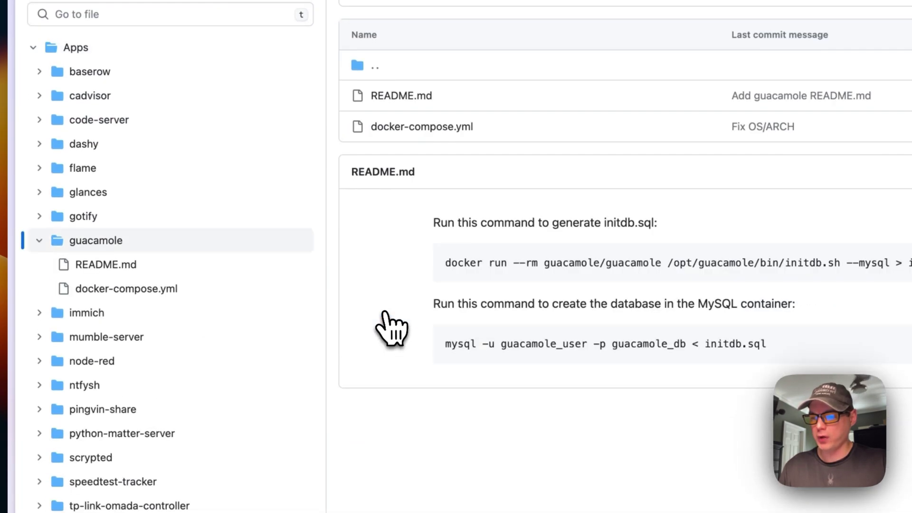
Step: Copy the README's docker run command that generates initdb.sql, then return to CasaOS
drag(443, 261, 542, 260)
drag(436, 245, 911, 304)
click(534, 288)
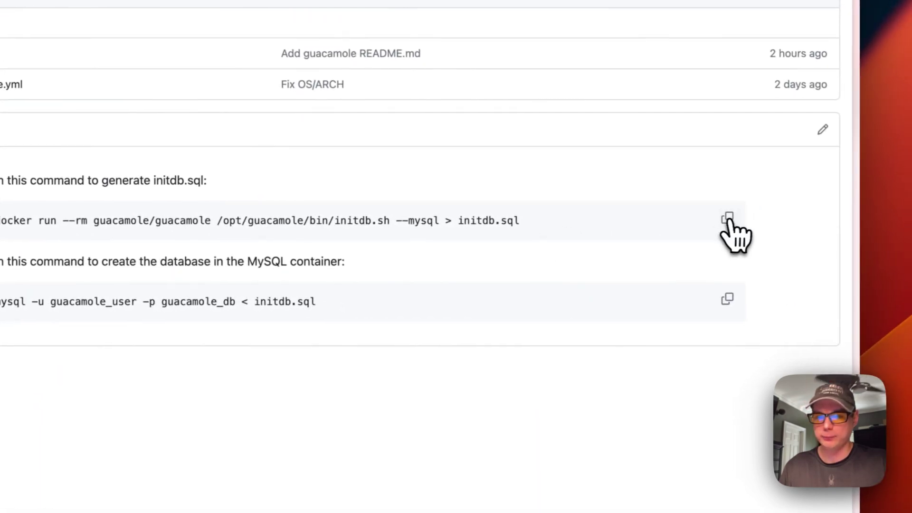
click(729, 219)
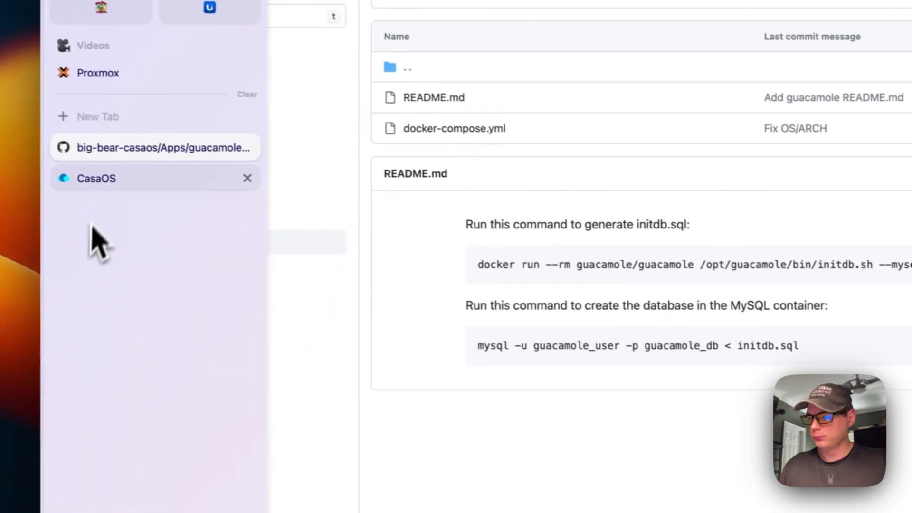
click(7, 151)
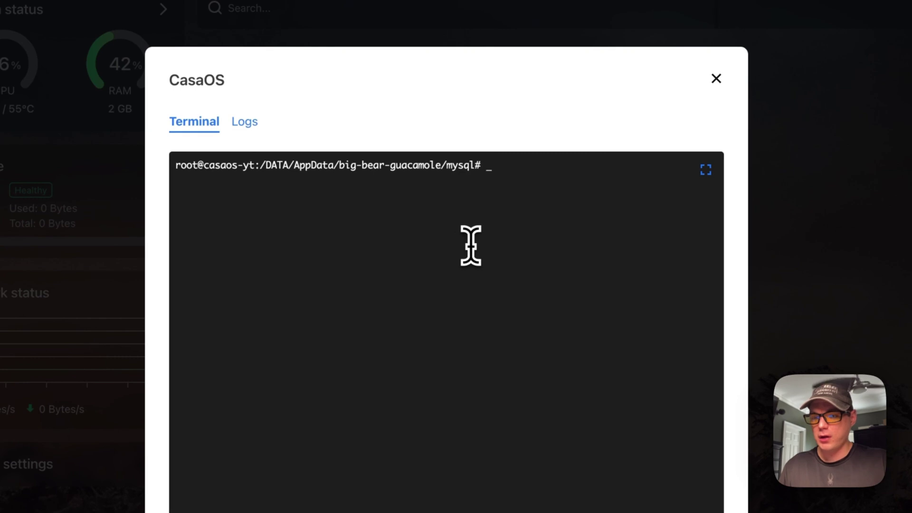
Step: Paste and run the docker run command that generates initdb.sql
key(super+v)
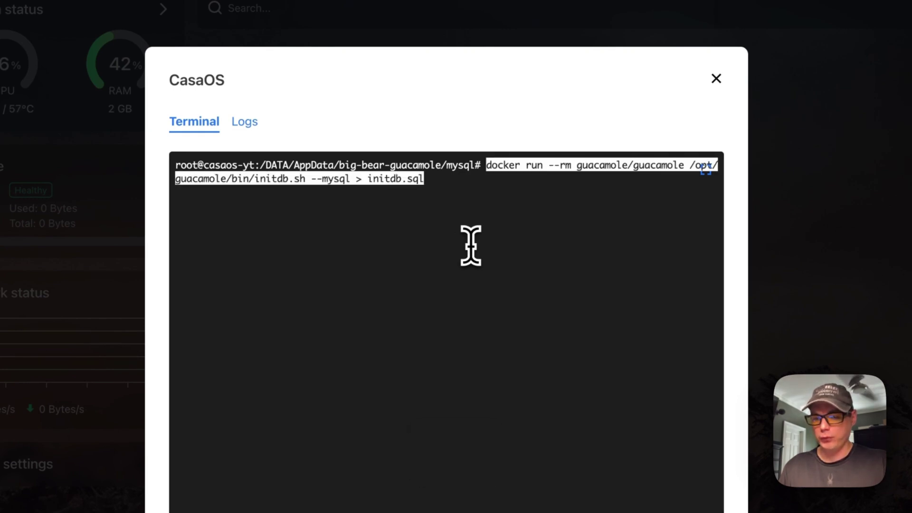
key(Return)
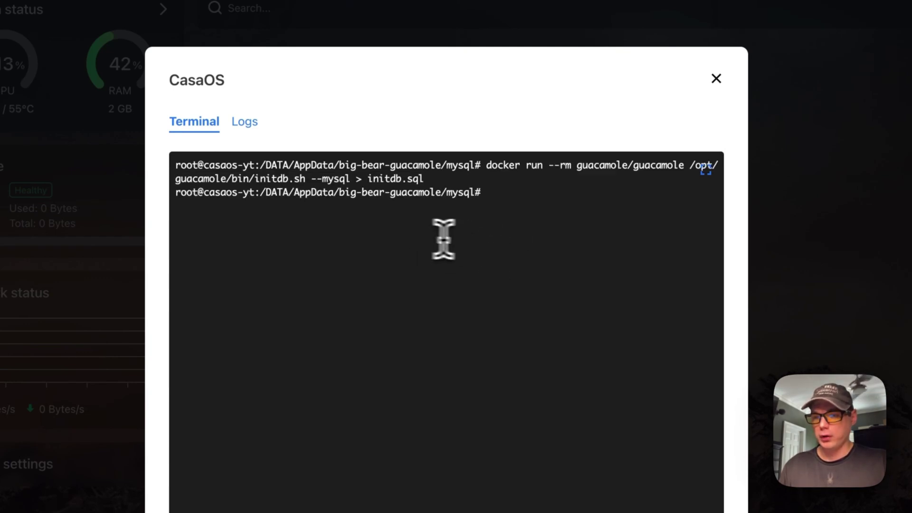
drag(484, 166, 687, 166)
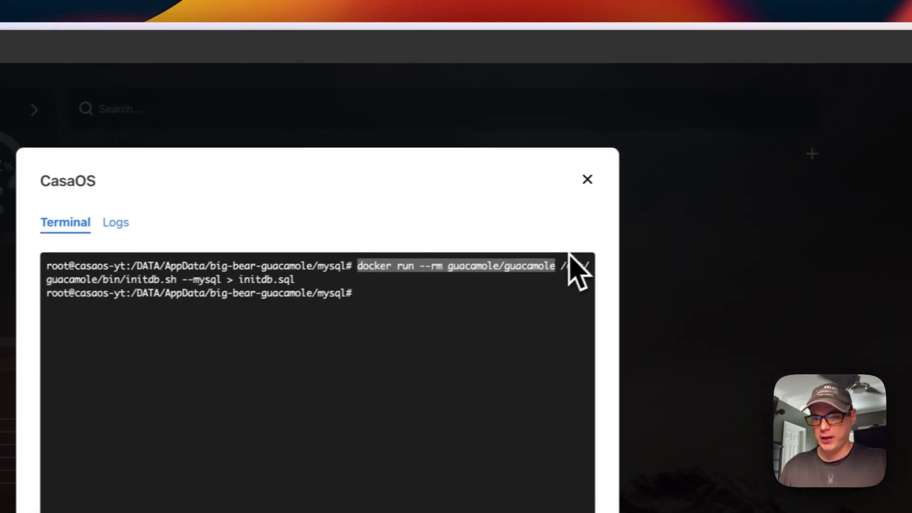
click(635, 241)
drag(546, 267, 286, 279)
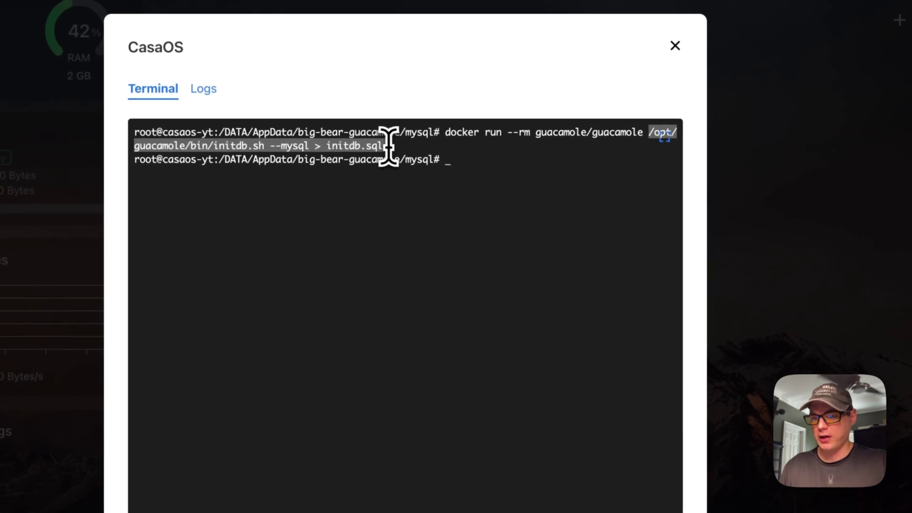
click(478, 194)
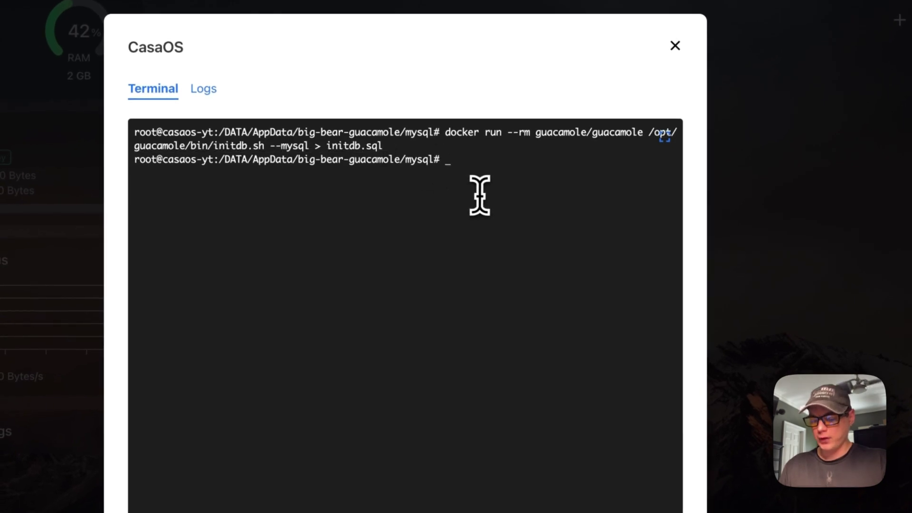
Step: List the folder with ls -lsa to confirm initdb.sql exists, then close the terminal
text(ls -lsa)
key(Return)
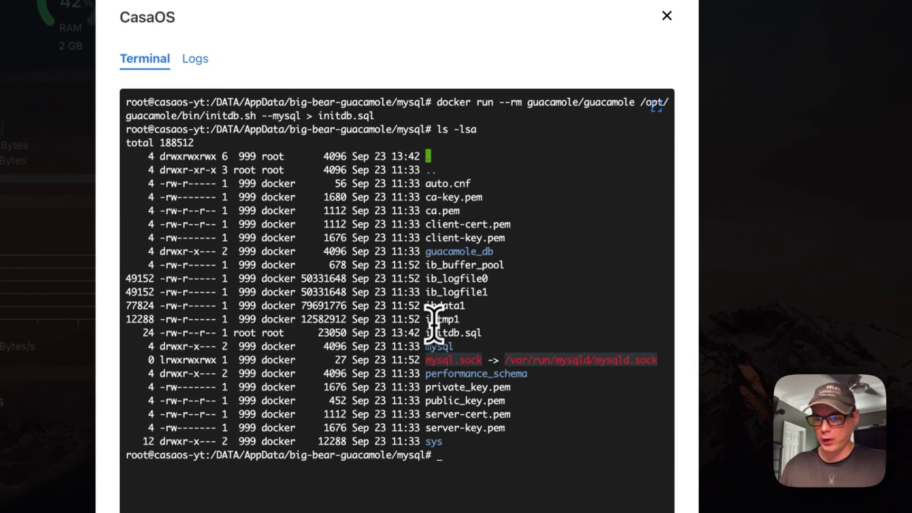
drag(427, 332, 498, 331)
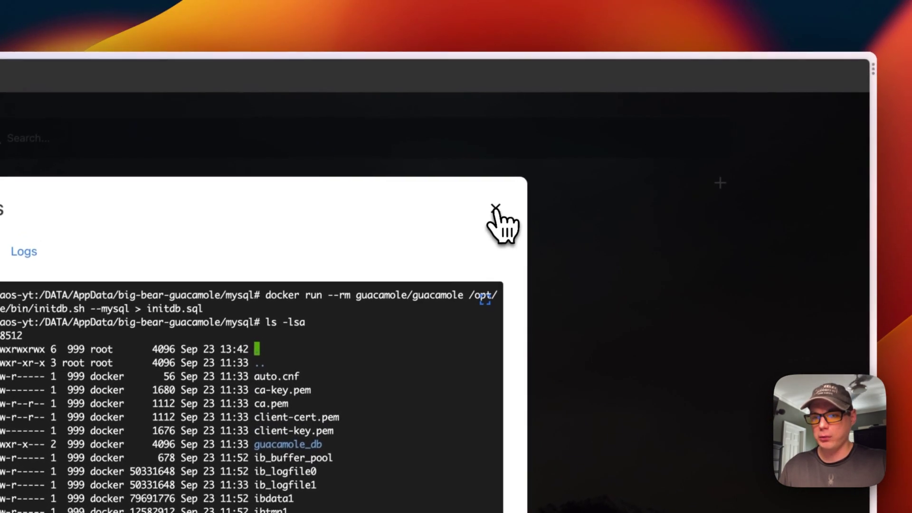
click(496, 210)
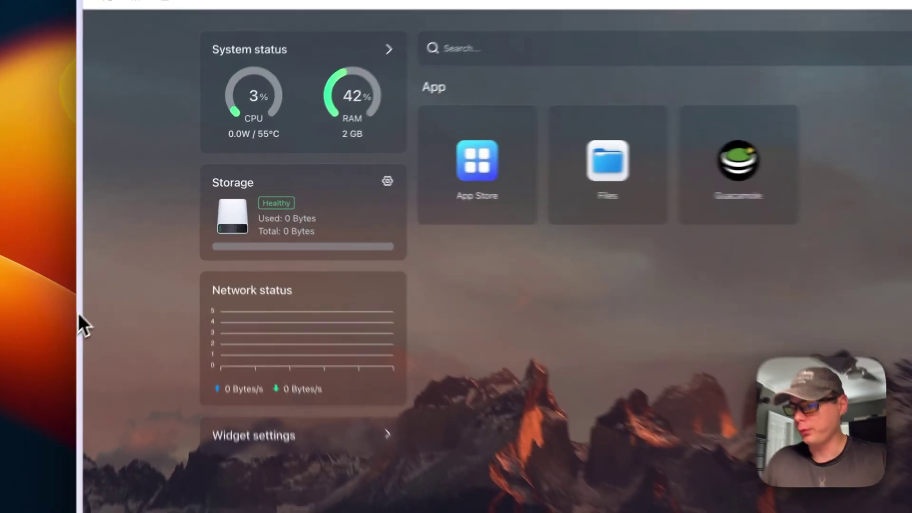
Step: Return to the guacamole README and review the mysql command's guacamole_user login option
mouse_move(137, 263)
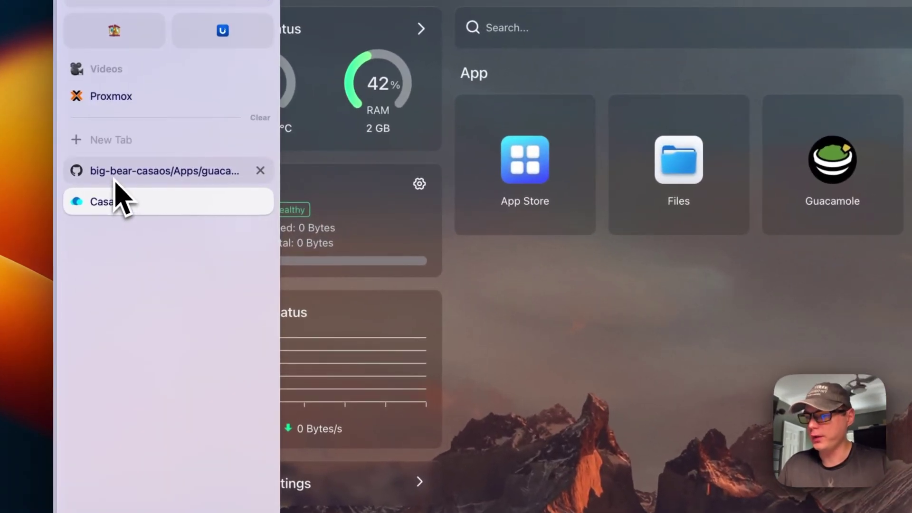
click(115, 180)
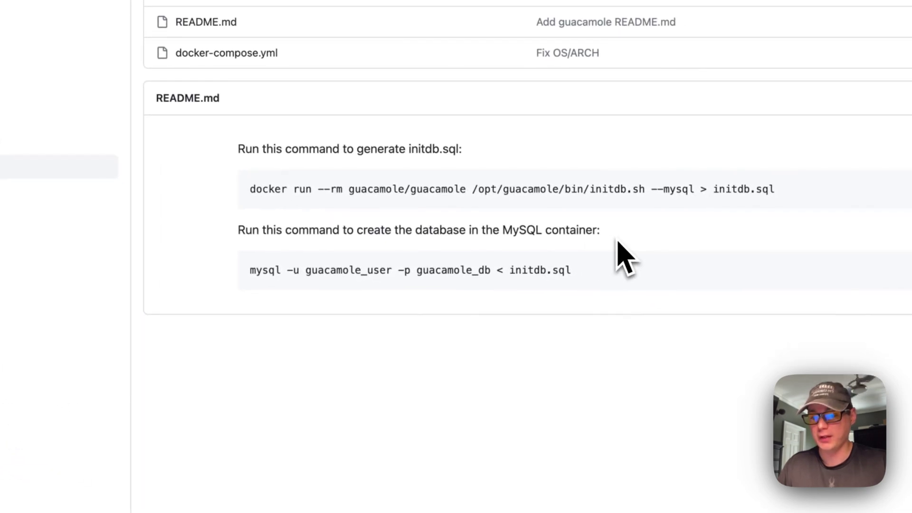
double_click(256, 270)
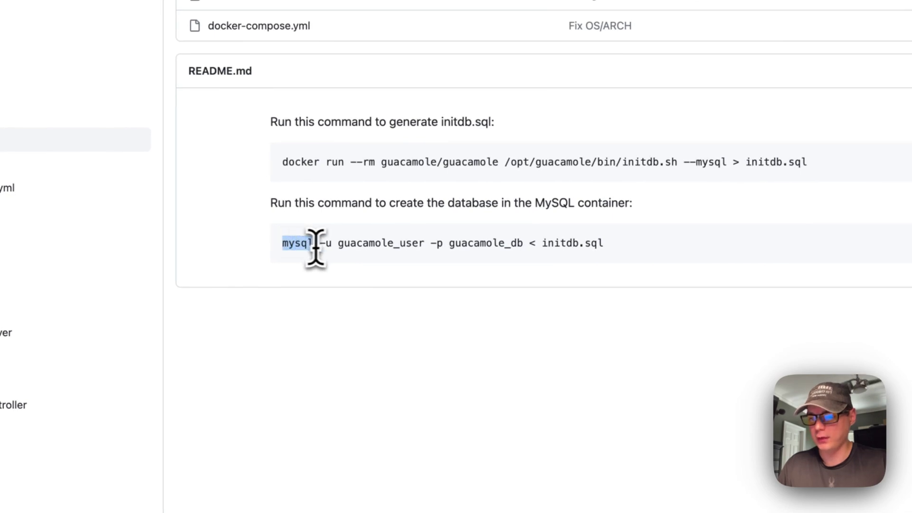
drag(321, 246, 410, 246)
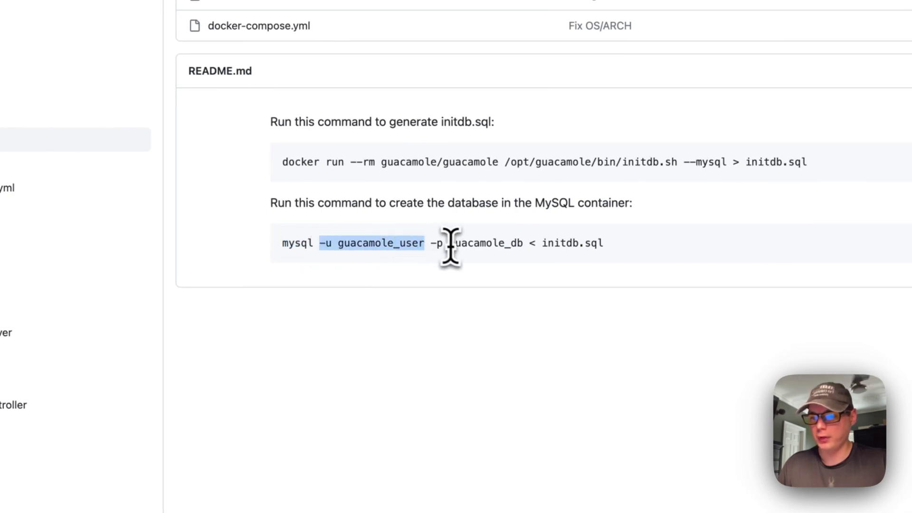
click(434, 247)
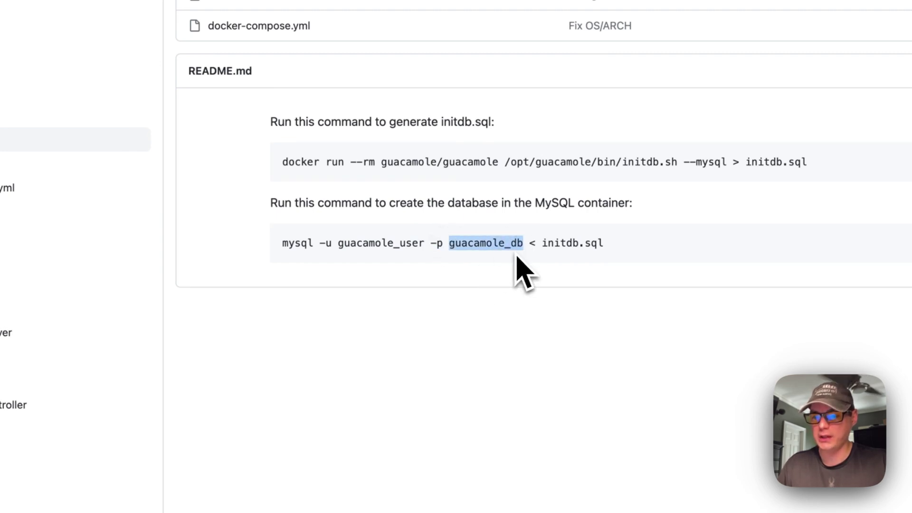
Step: Check the initdb.sql and guacamole_db names, copy the import command, and return to CasaOS
double_click(573, 243)
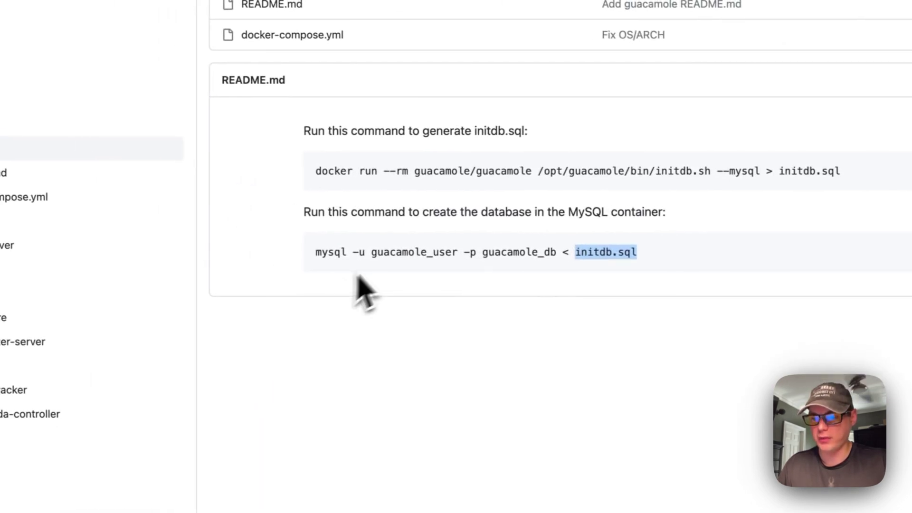
double_click(477, 250)
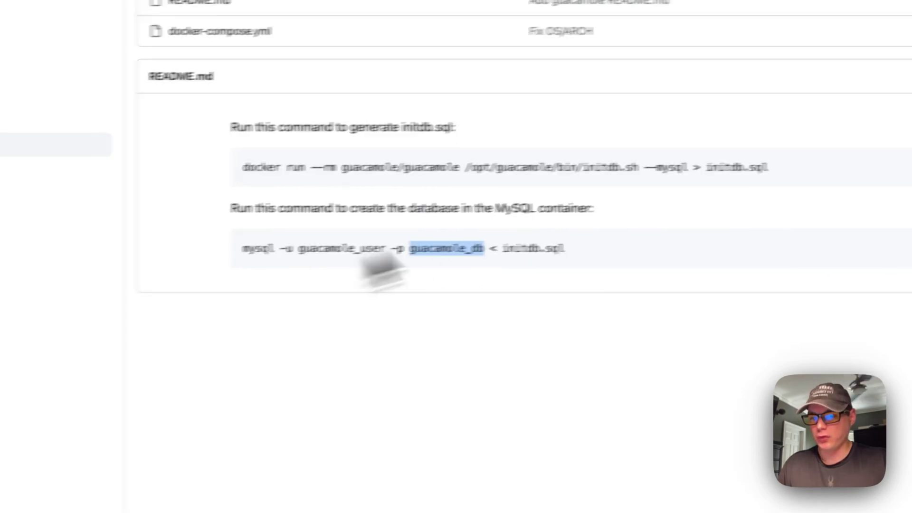
click(758, 259)
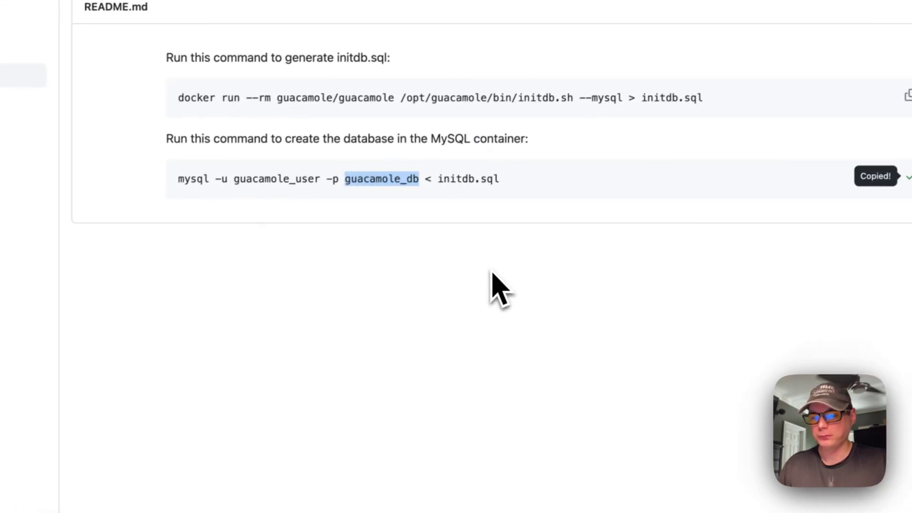
mouse_move(0, 174)
click(95, 185)
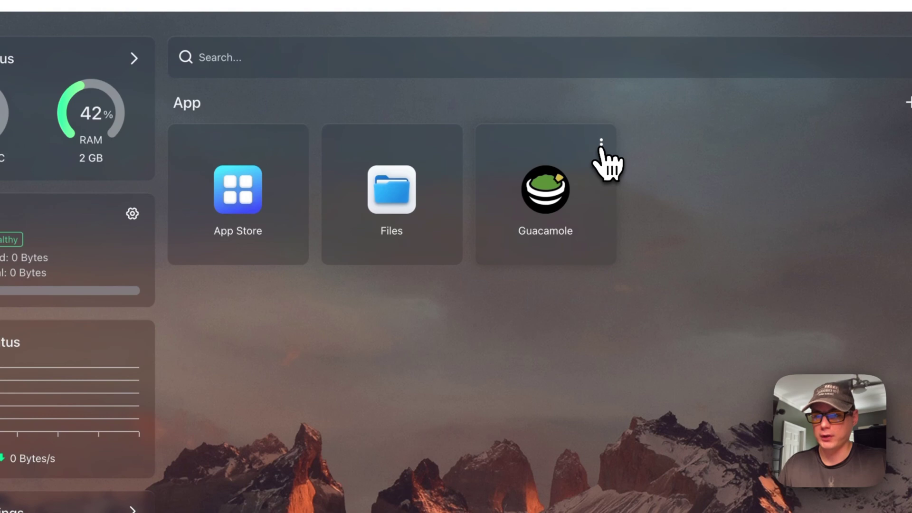
Step: In Guacamole's settings, check the mysql container's data volume path and open its terminal
click(601, 143)
click(552, 229)
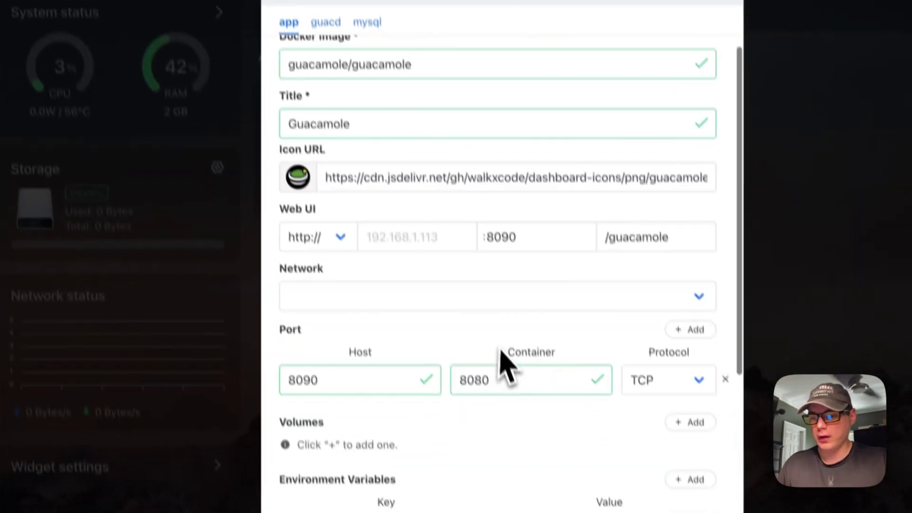
scroll(523, 498, down, 6)
scroll(528, 473, up, 6)
click(387, 90)
scroll(427, 214, down, 2)
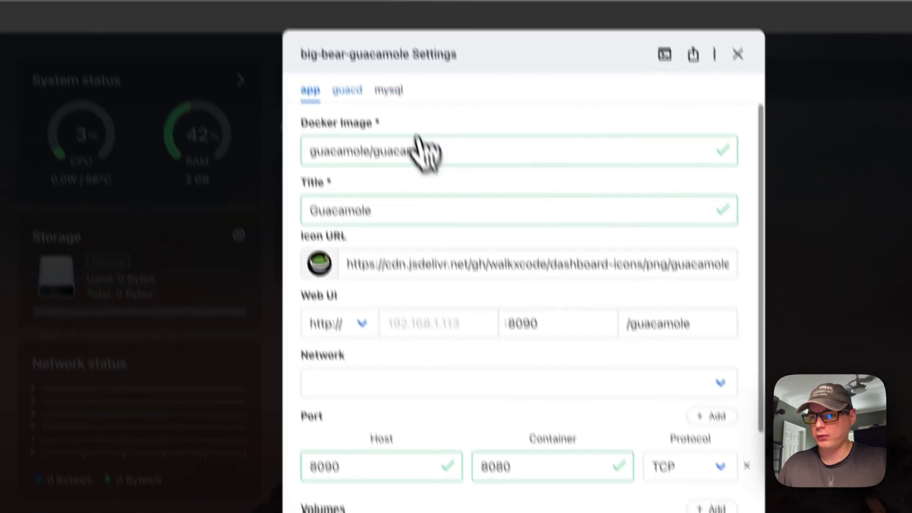
triple_click(464, 305)
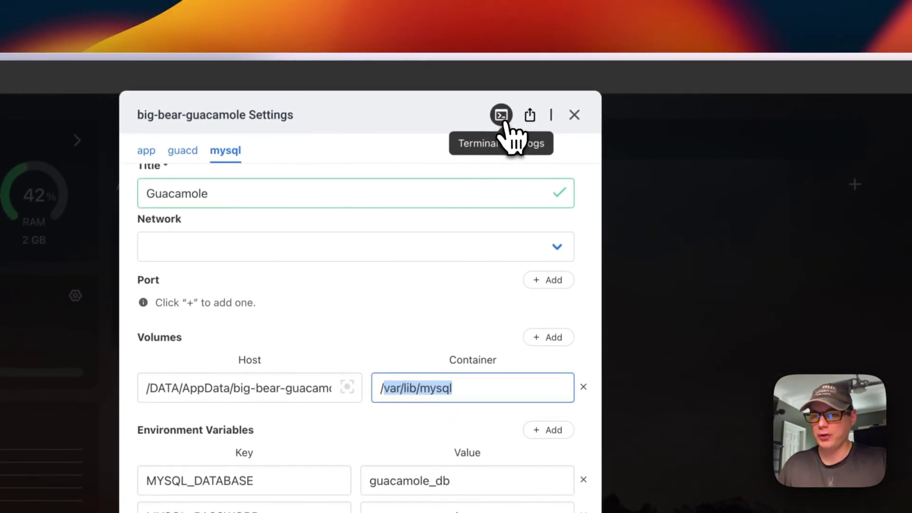
click(502, 112)
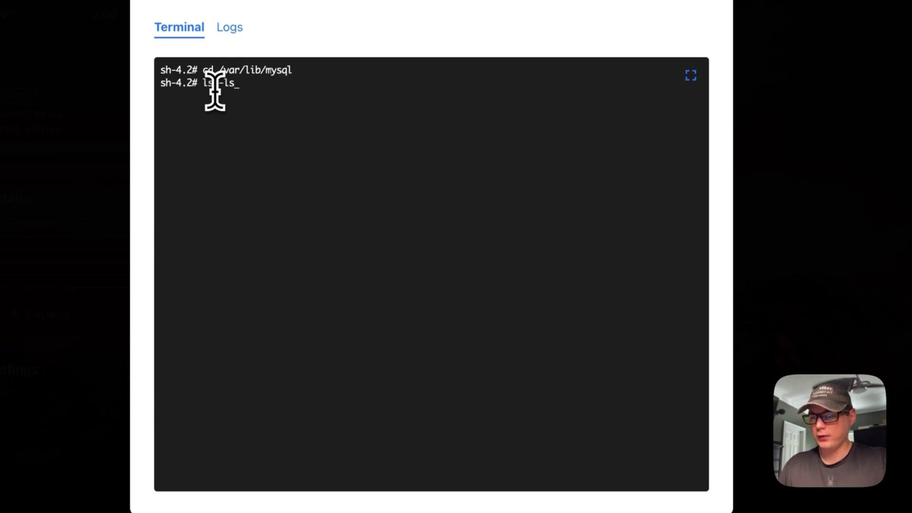
Step: List /var/lib/mysql to confirm initdb.sql, then paste the guacamole_db import command
text(a)
key(Return)
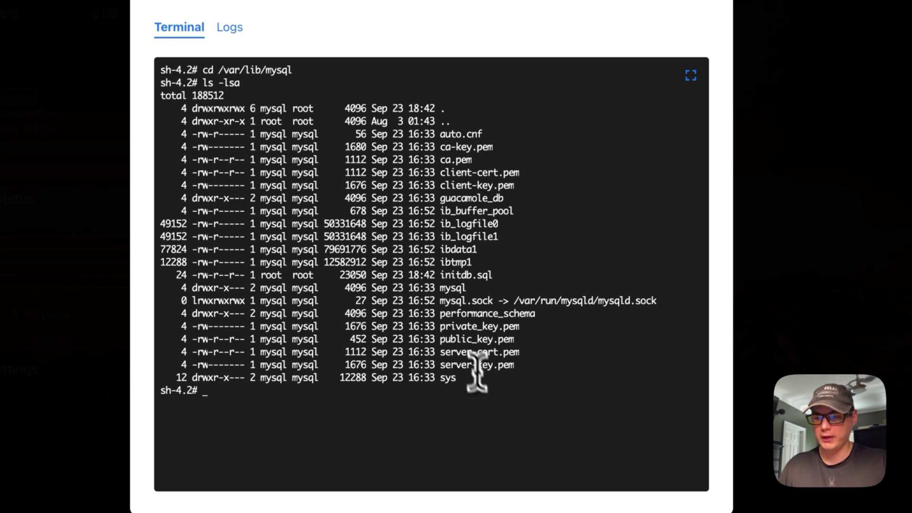
drag(439, 275, 555, 274)
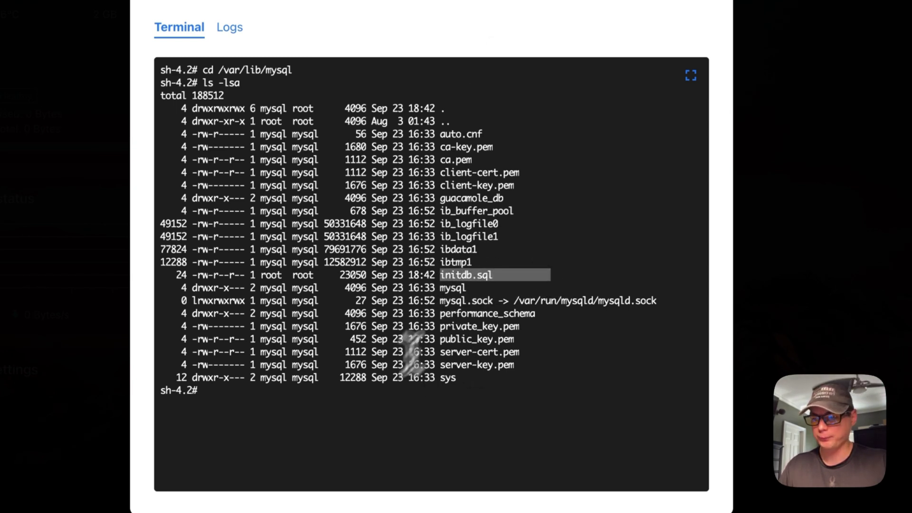
click(327, 417)
key(super+v)
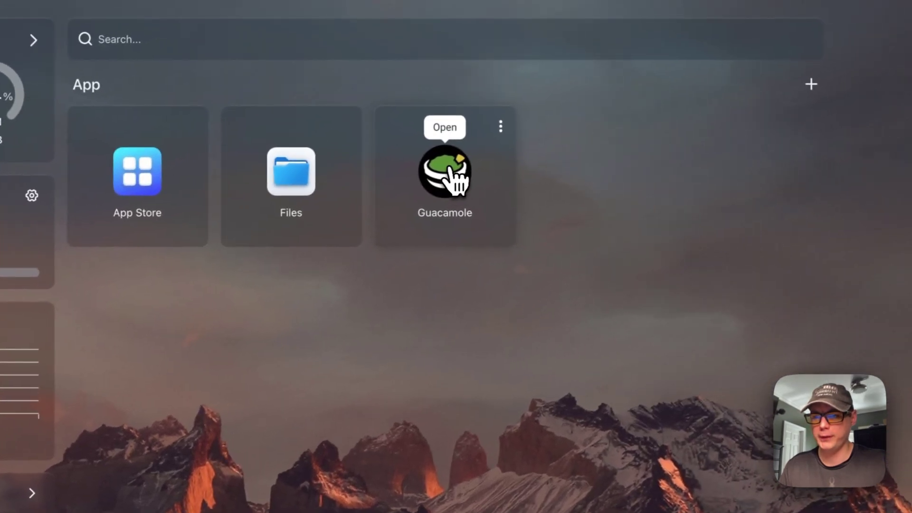
Step: Open Guacamole and sign in as guacadmin with the default password
click(524, 149)
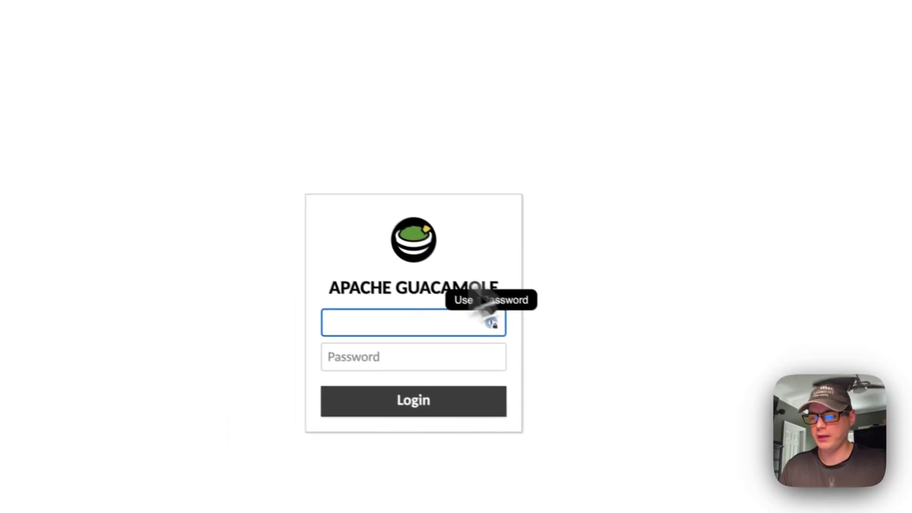
click(424, 234)
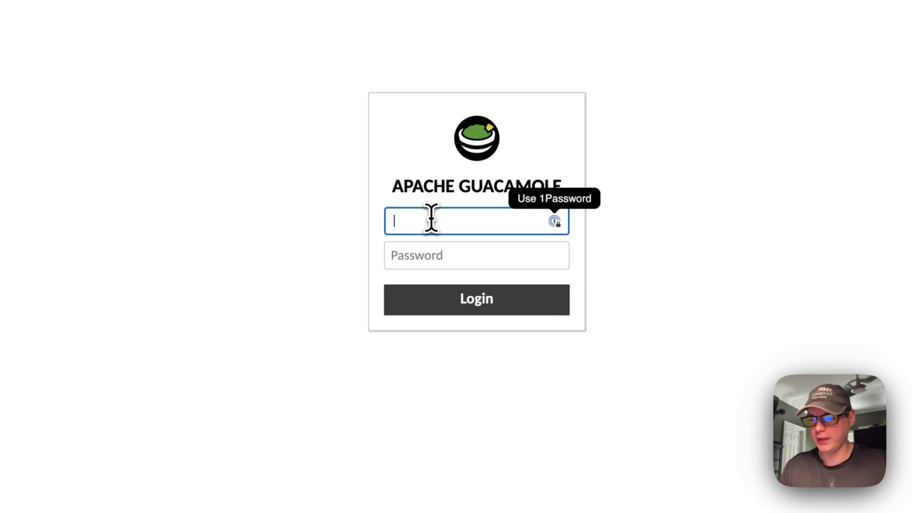
text(guacadmin)
click(420, 255)
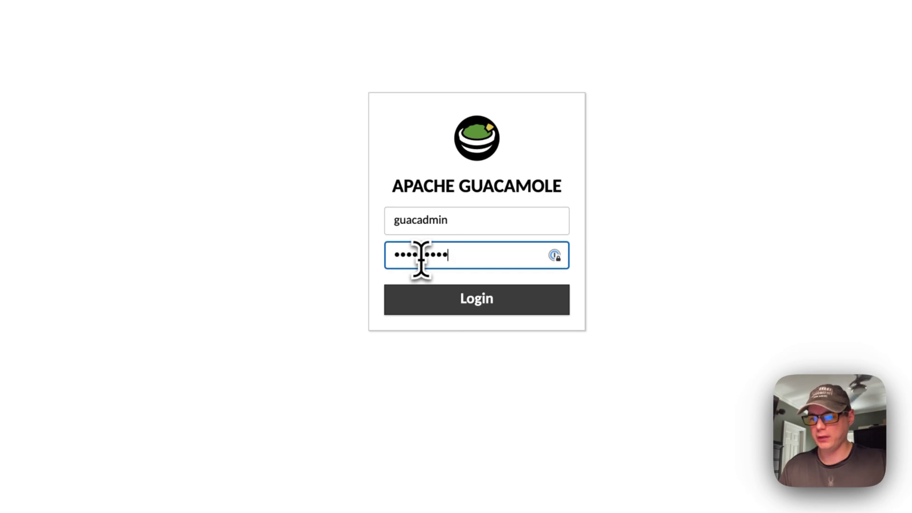
click(473, 305)
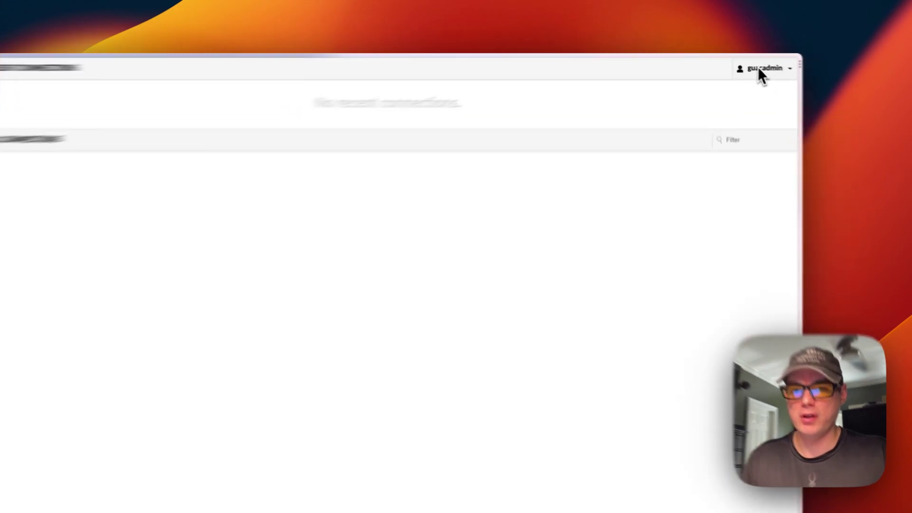
click(750, 66)
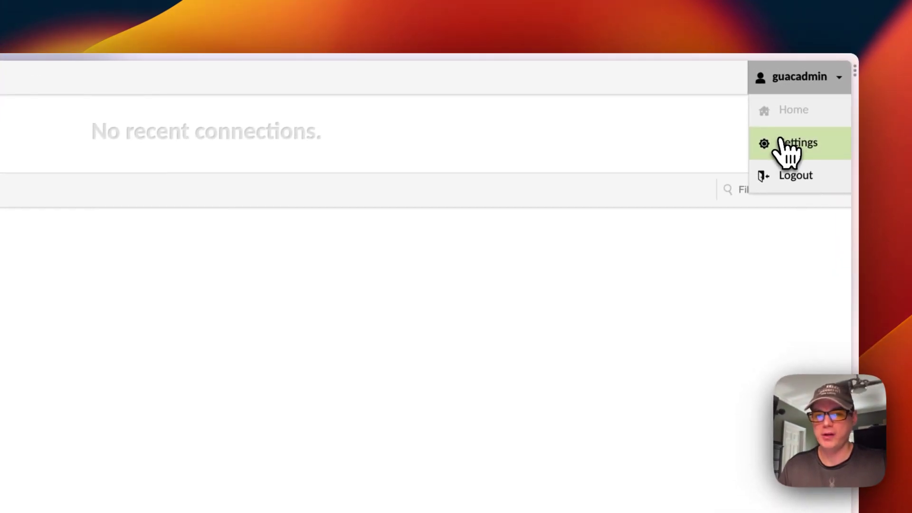
Step: Browse the History, Users, Groups, Connections and Preferences settings tabs
click(785, 142)
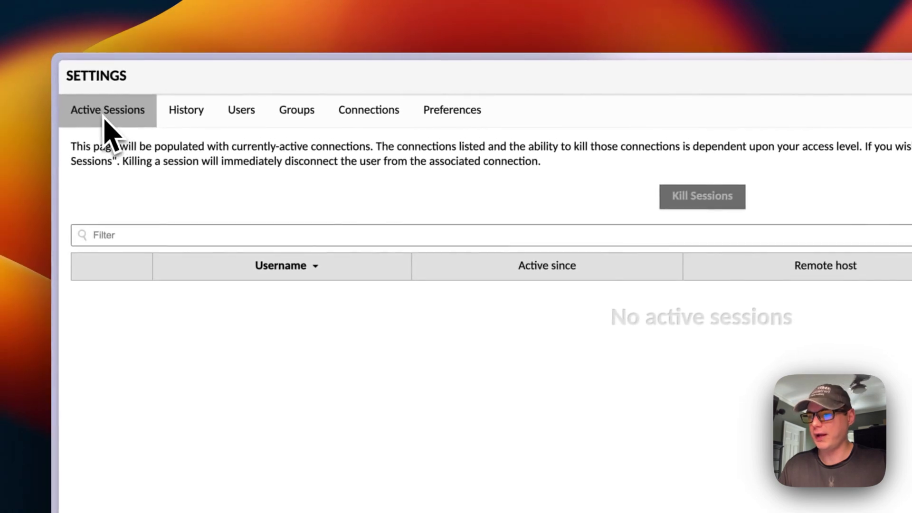
click(188, 111)
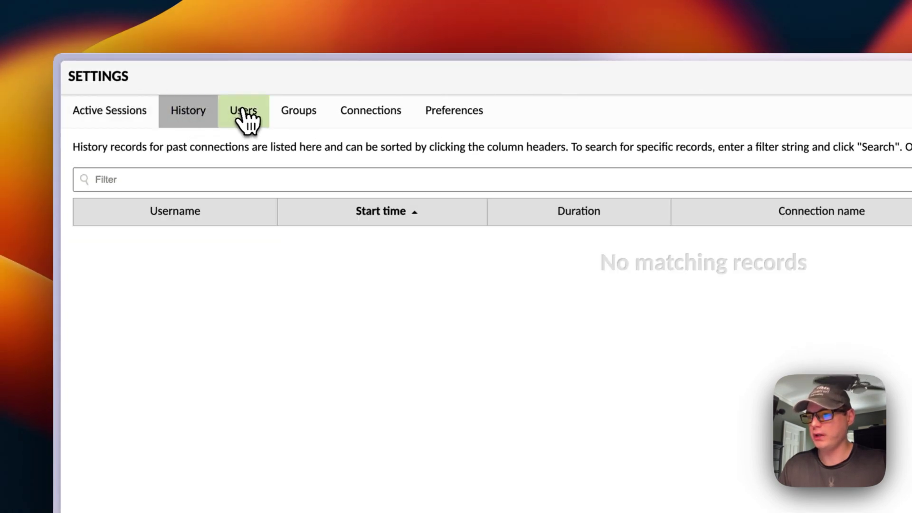
click(243, 110)
click(124, 193)
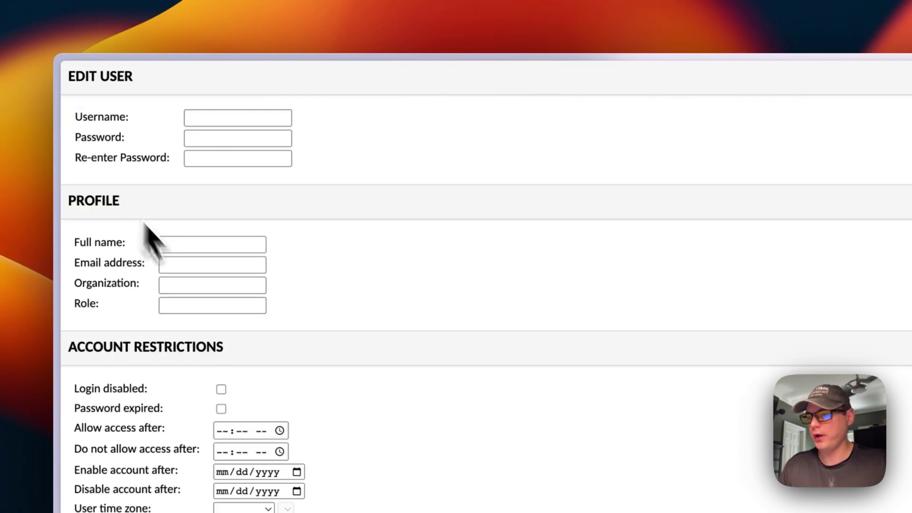
scroll(227, 362, left, 5)
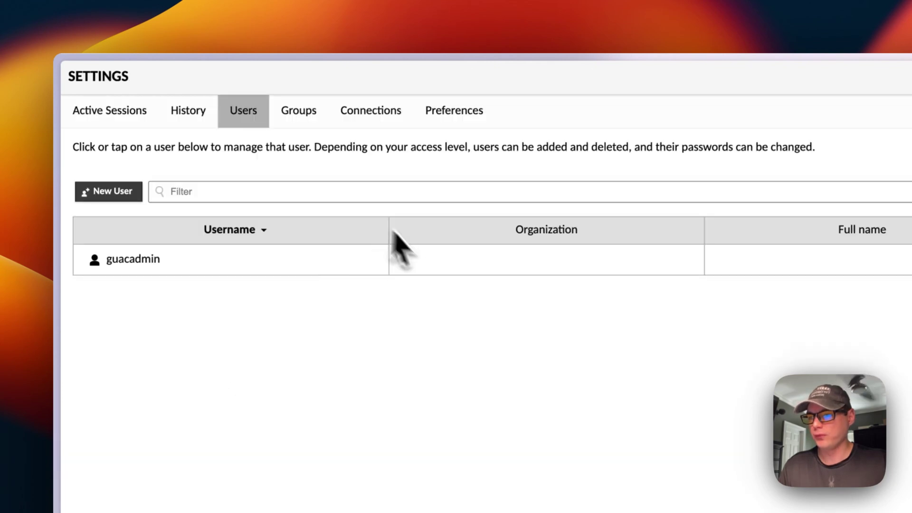
click(299, 114)
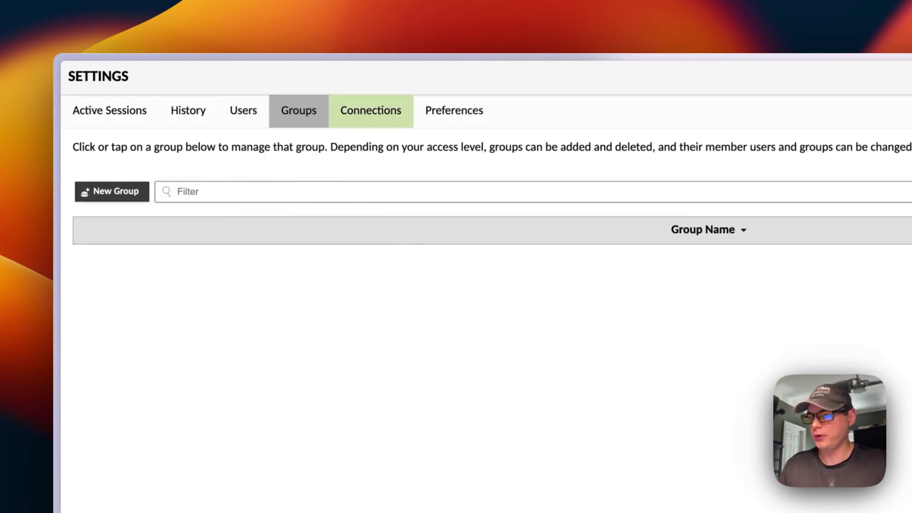
click(361, 116)
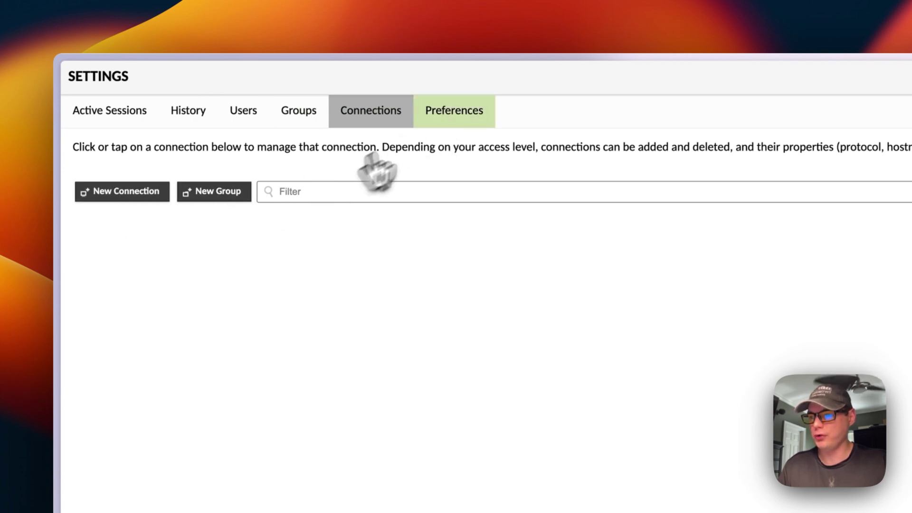
click(435, 118)
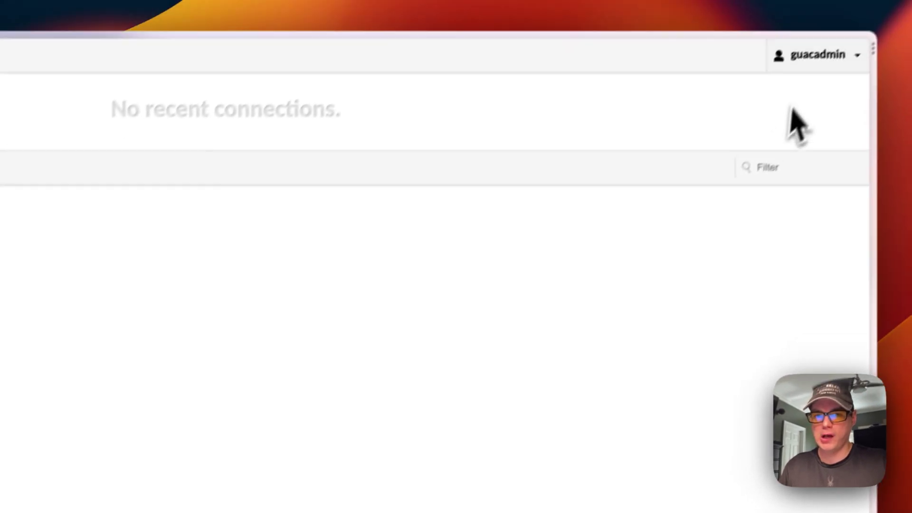
Step: Return to Settings through the account menu and select the Connections tab
click(804, 60)
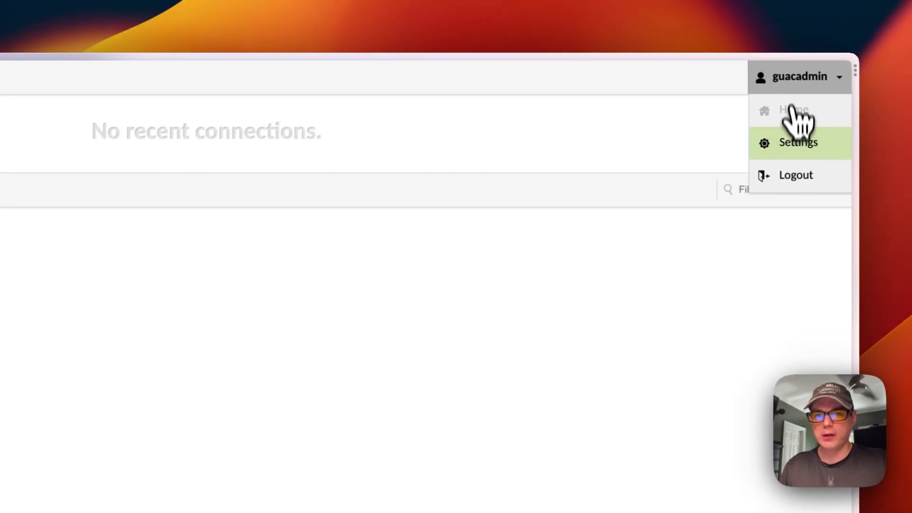
click(791, 153)
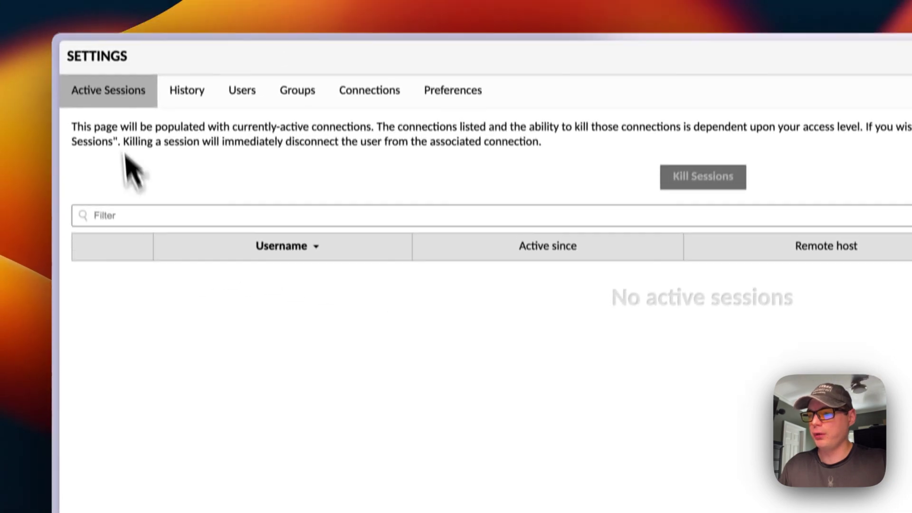
click(371, 91)
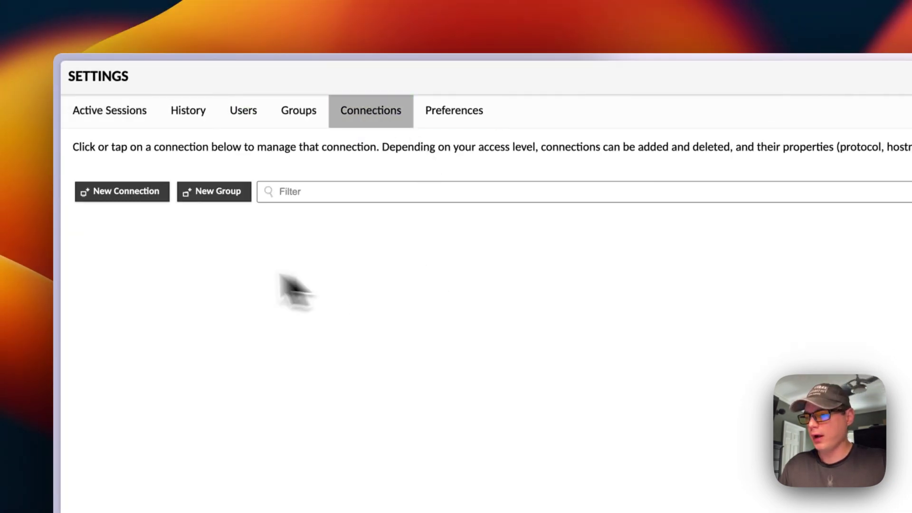
click(123, 195)
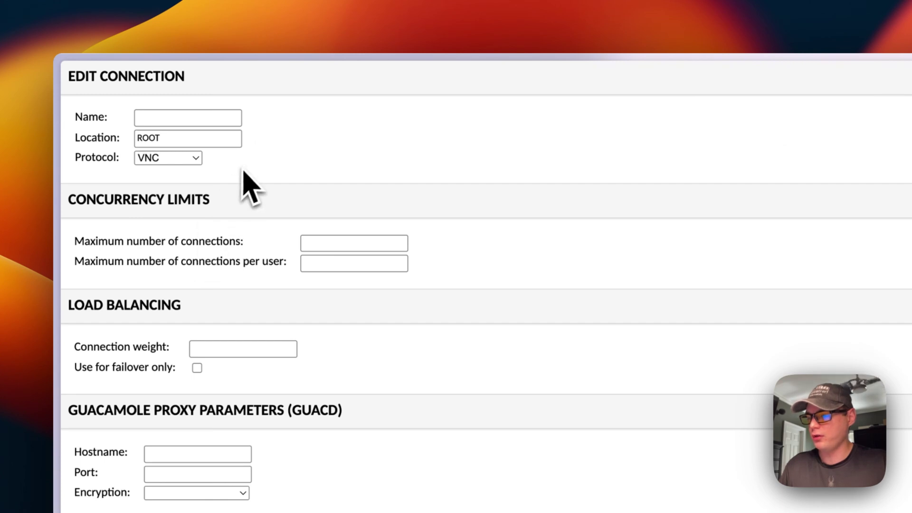
Step: Name the connection CasaOS, choose SSH, and set hostname 192.168.1.113 with port 22
click(158, 119)
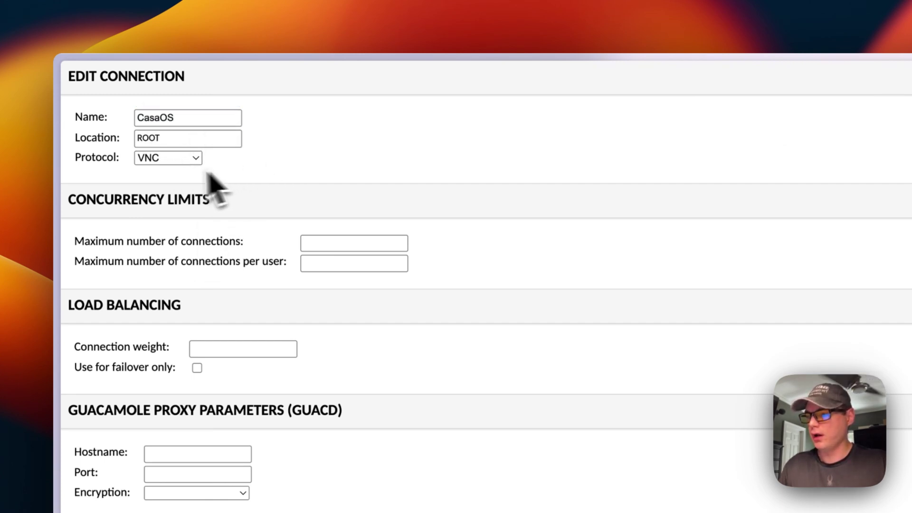
click(152, 161)
click(158, 126)
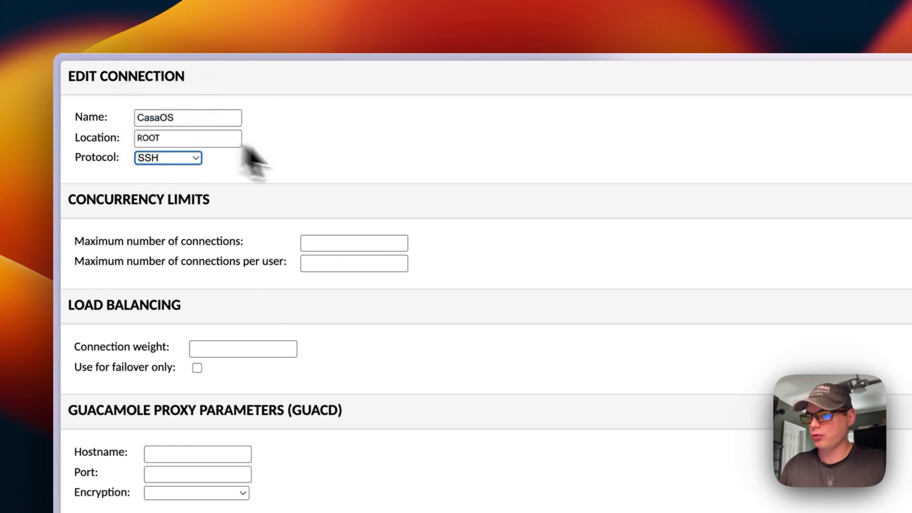
scroll(223, 278, down, 3)
scroll(217, 297, down, 7)
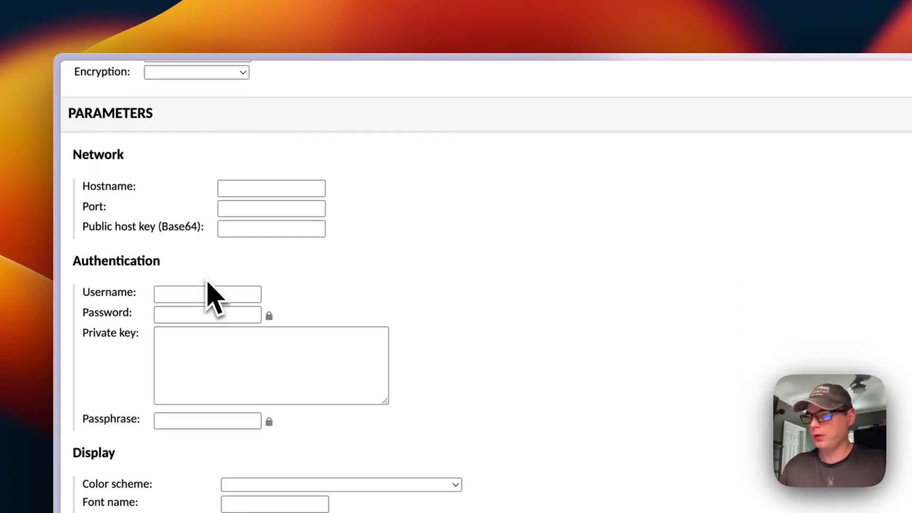
click(241, 141)
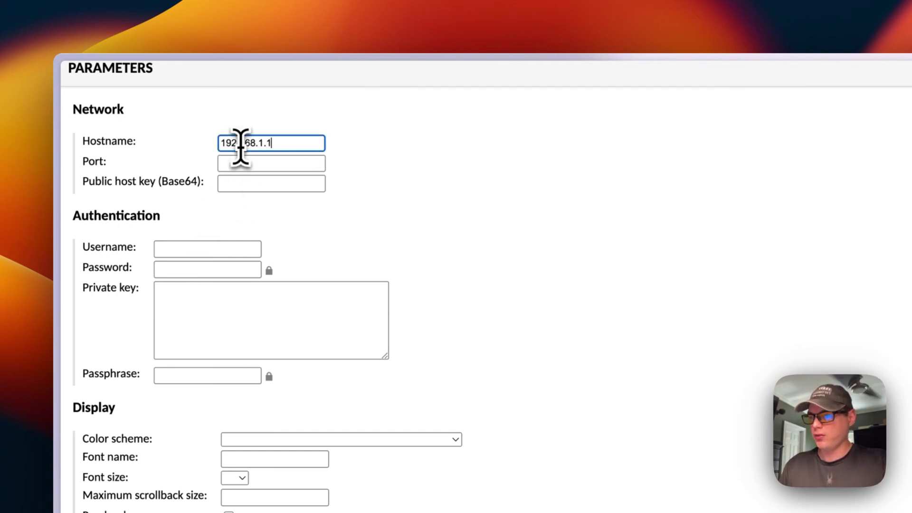
text(192.168.1.113)
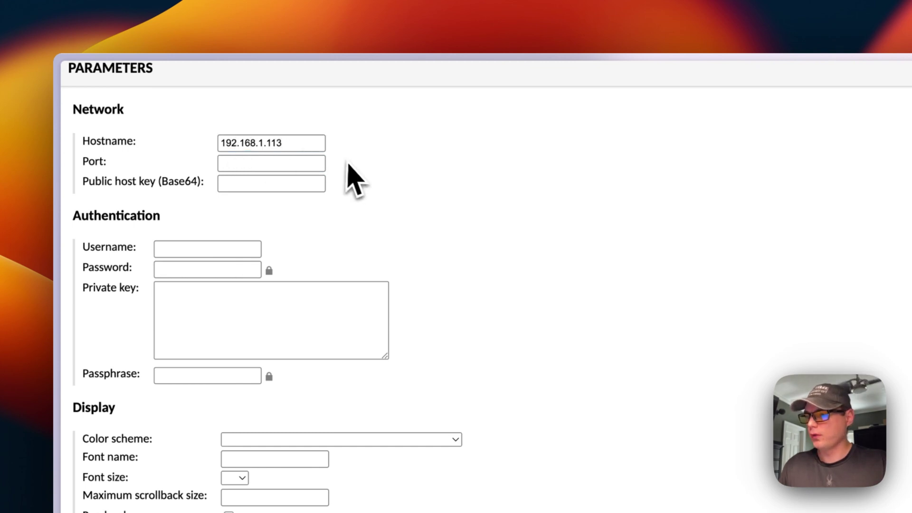
click(233, 163)
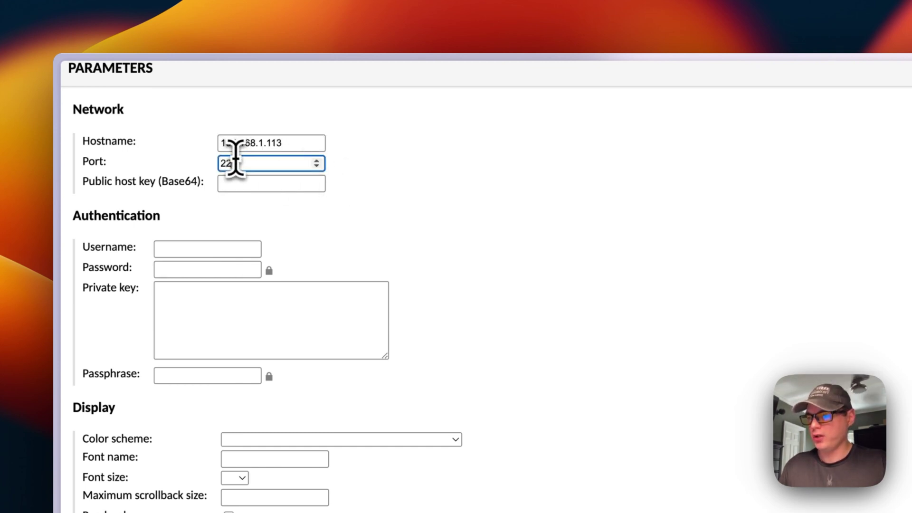
click(335, 238)
Step: Enter root as the username along with its password, and save the connection
scroll(323, 240, down, 2)
click(166, 187)
text(root)
key(Tab)
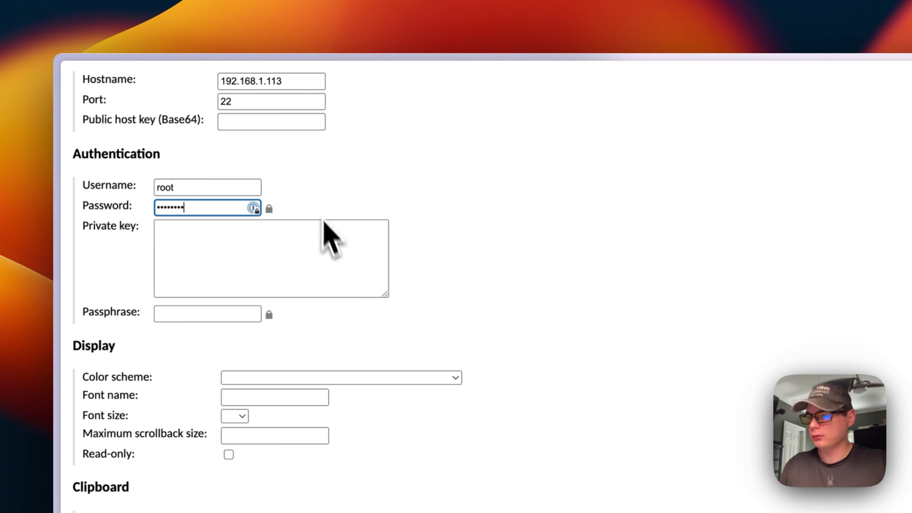
scroll(316, 299, down, 5)
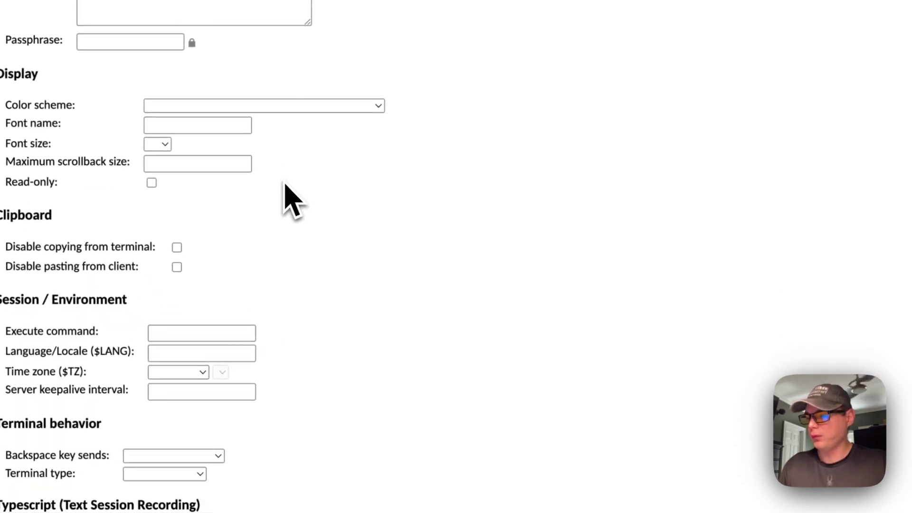
scroll(285, 183, down, 15)
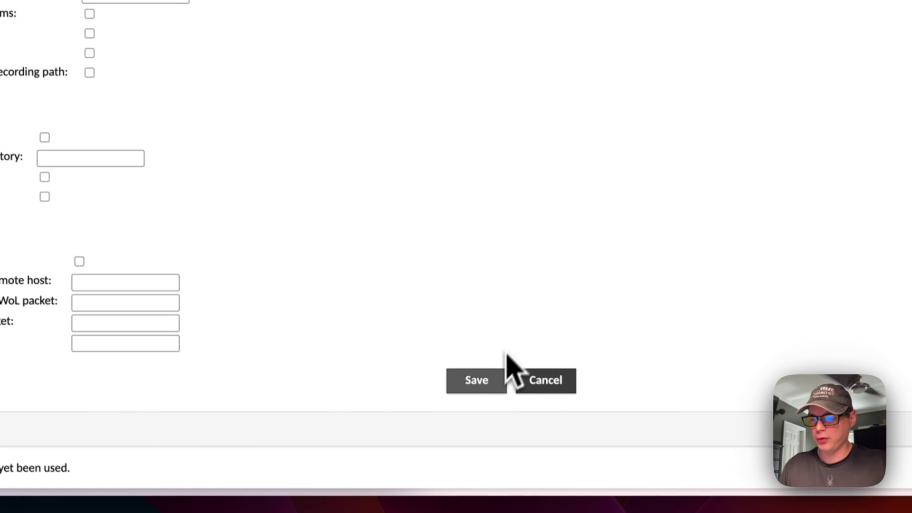
click(486, 373)
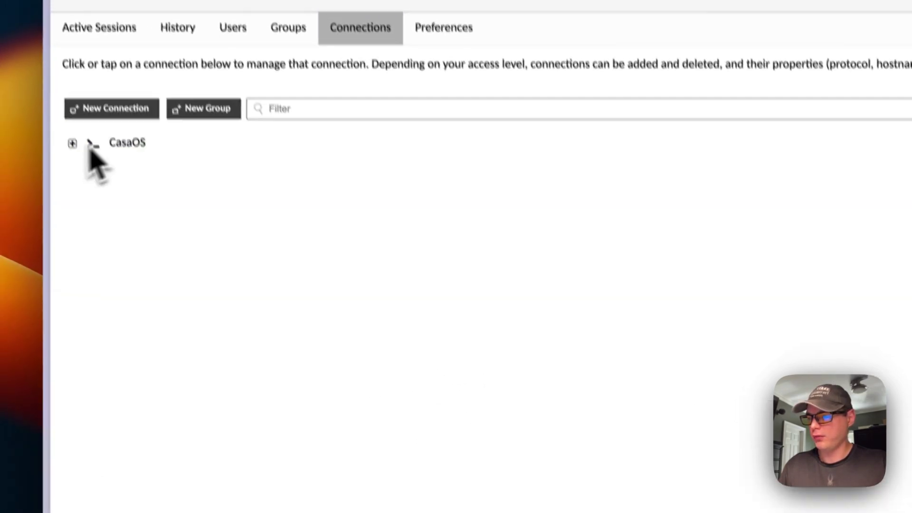
Step: Review the saved CasaOS connection, then return to the Guacamole home page
click(221, 145)
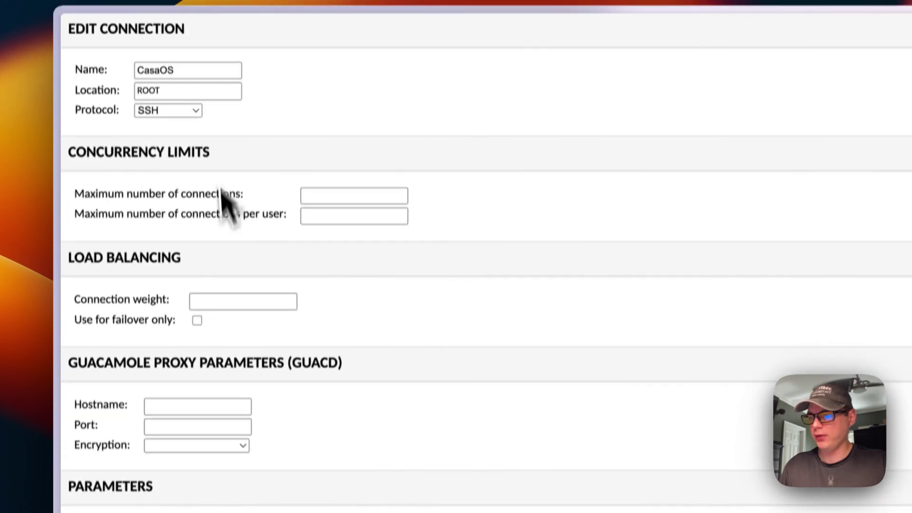
scroll(370, 328, left, 5)
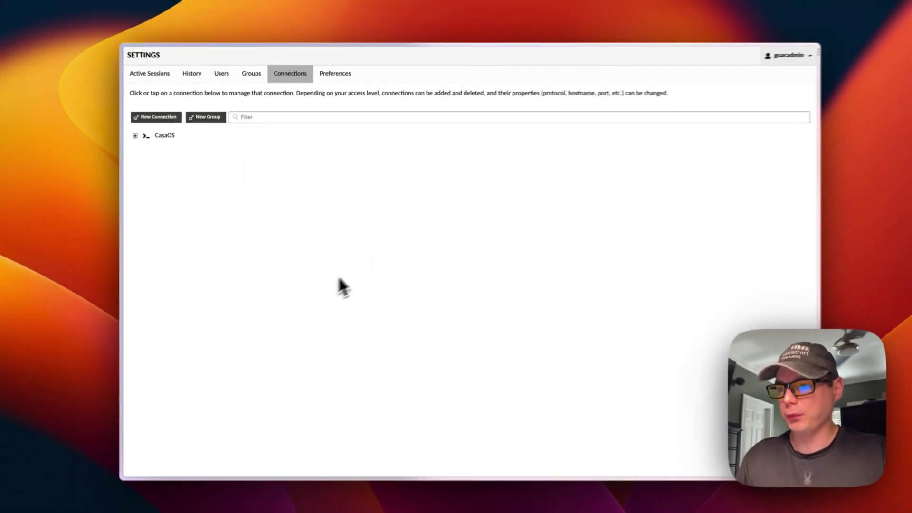
click(746, 64)
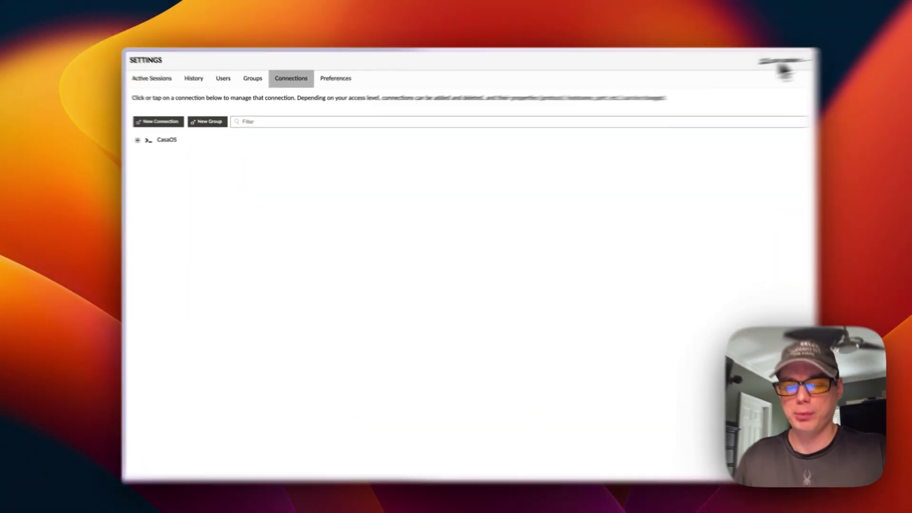
click(751, 80)
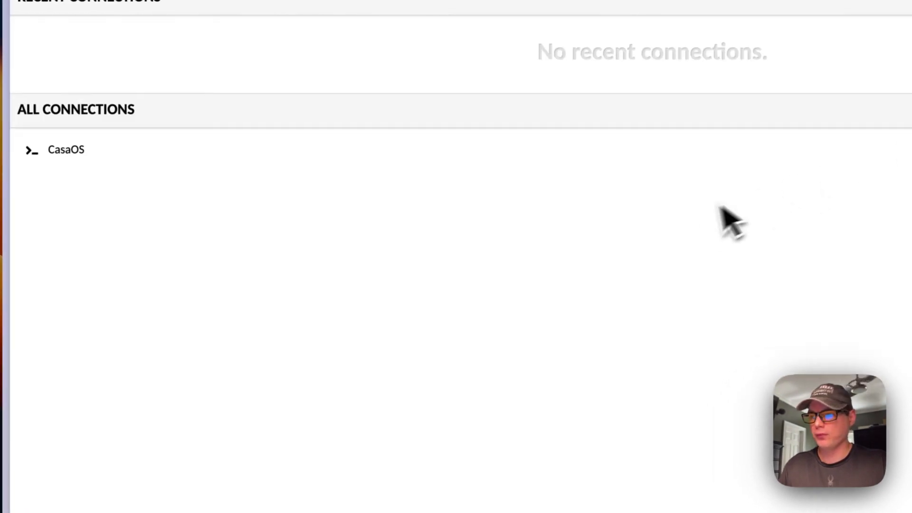
Step: Open the CasaOS SSH connection, check it reaches a root shell, run exit, then go Home
click(67, 151)
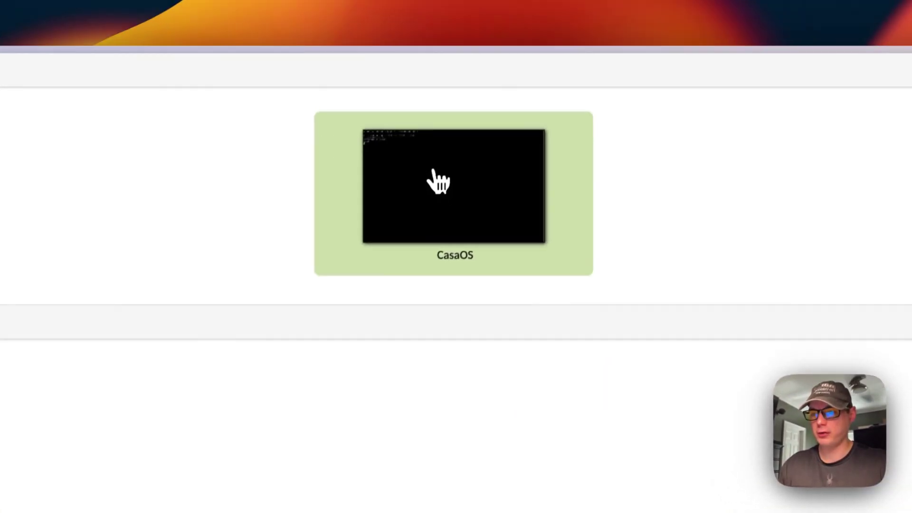
click(504, 9)
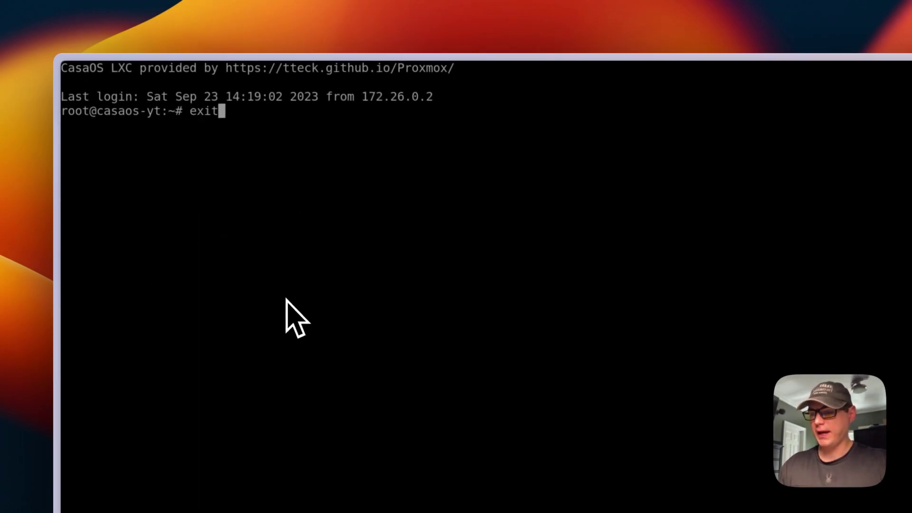
key(Return)
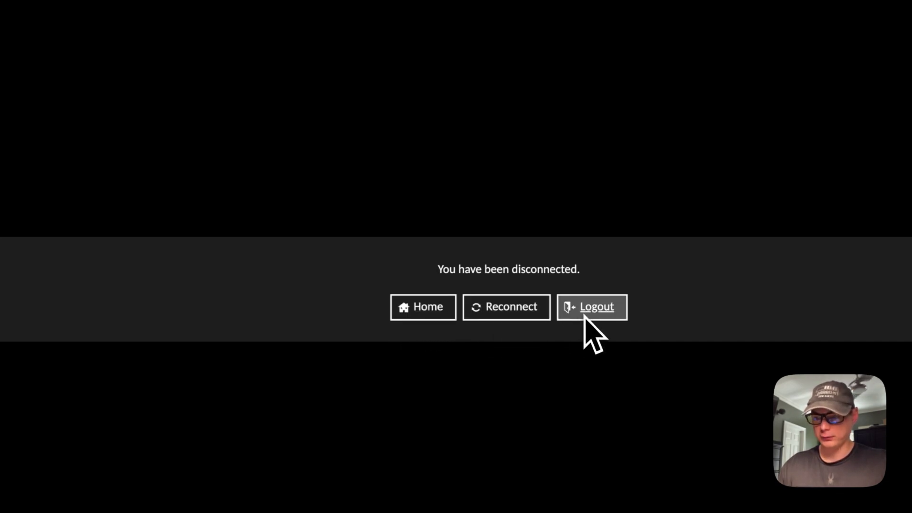
click(434, 304)
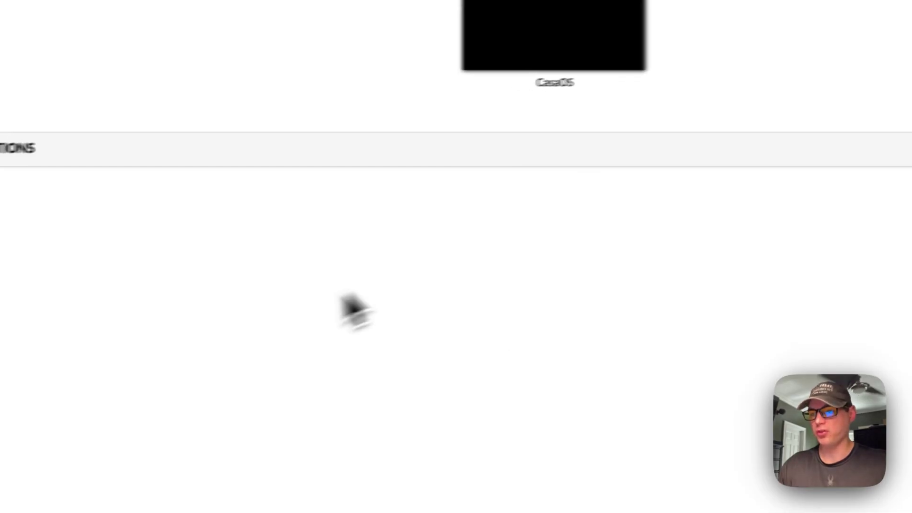